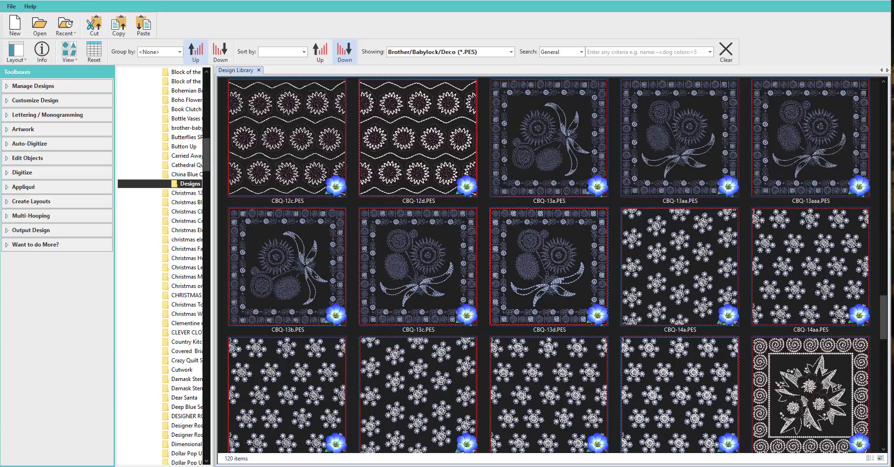
- Open the CBQ-17b.PES design from the China Blue Quilt designs folder and accept the non-native design notice
scroll(739, 314, "down", 5)
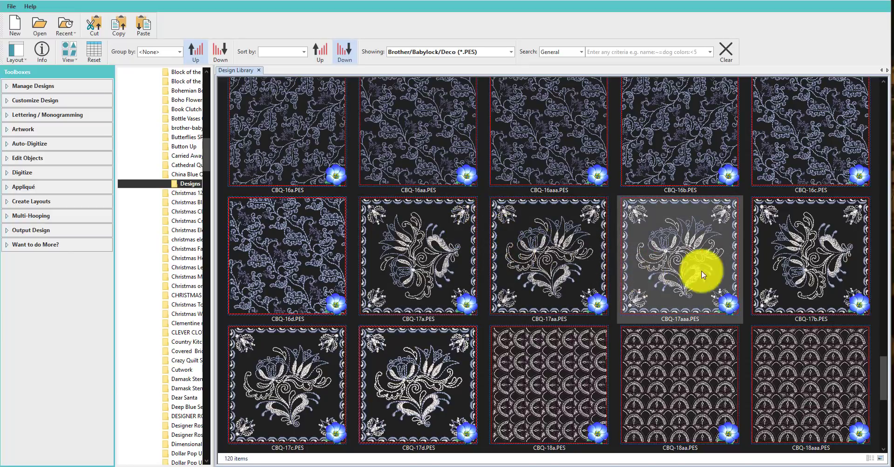
left_click(789, 264)
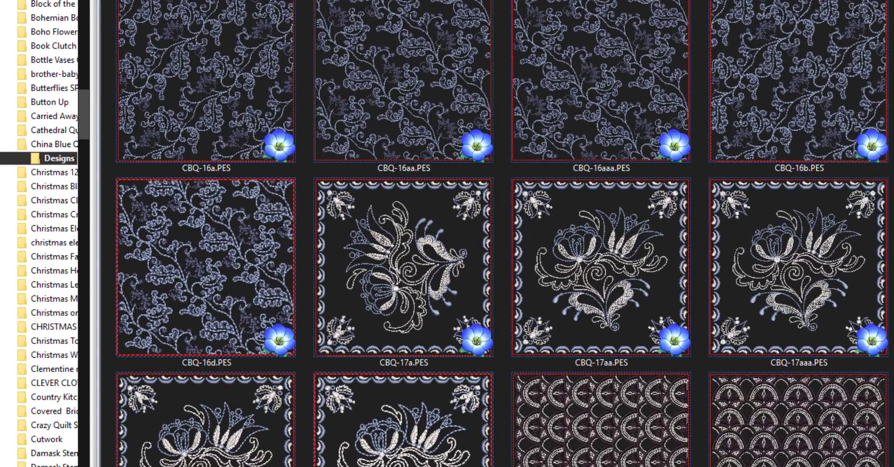
double_click(885, 259)
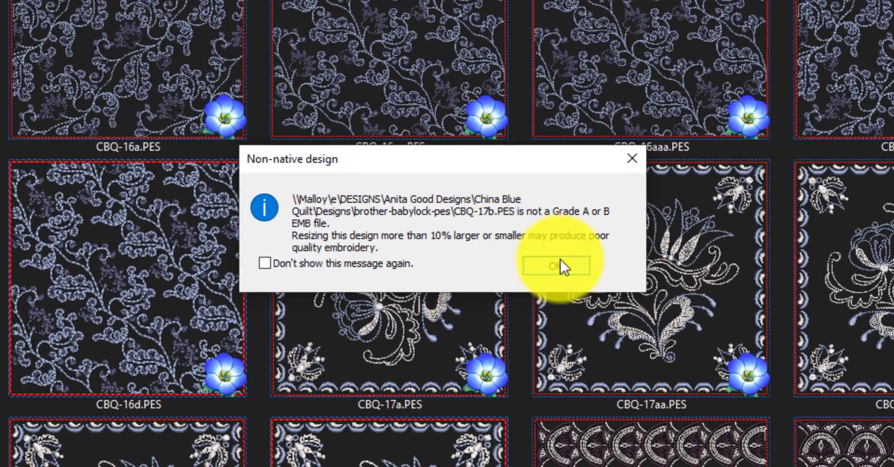
left_click(559, 264)
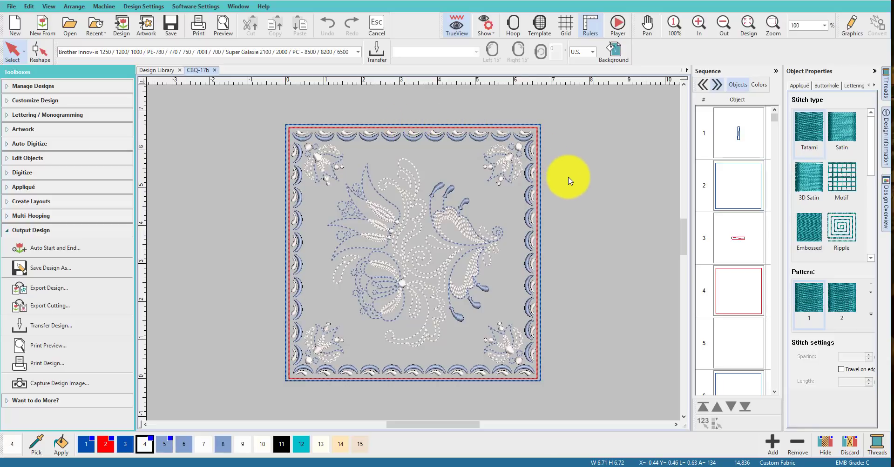
- Delete the blue and red square outlines that frame the embroidery design
left_click(415, 124)
key("Delete")
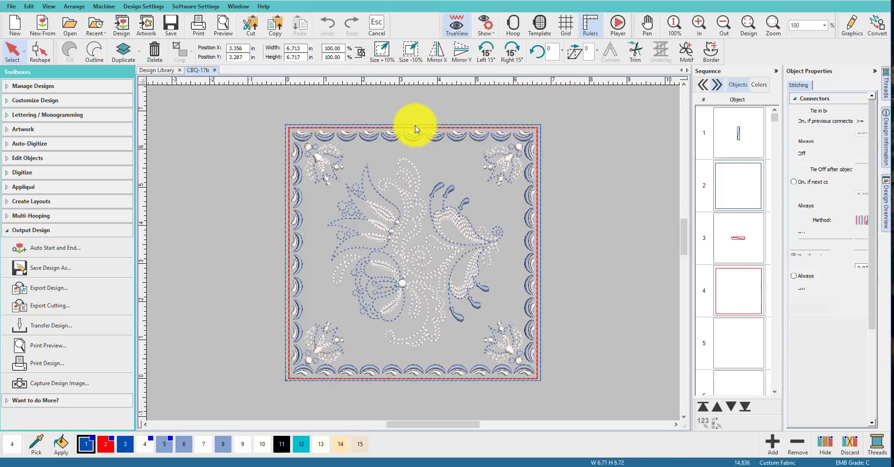
left_click(415, 130)
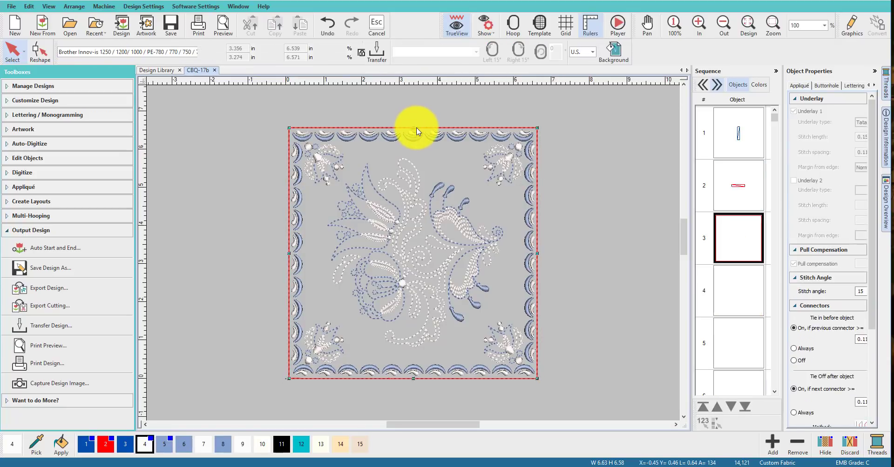
key("Delete")
- Delete the scalloped border rows along the upper and lower edges of the design
left_click_drag(371, 105, 431, 182)
left_click_drag(345, 176, 595, 220)
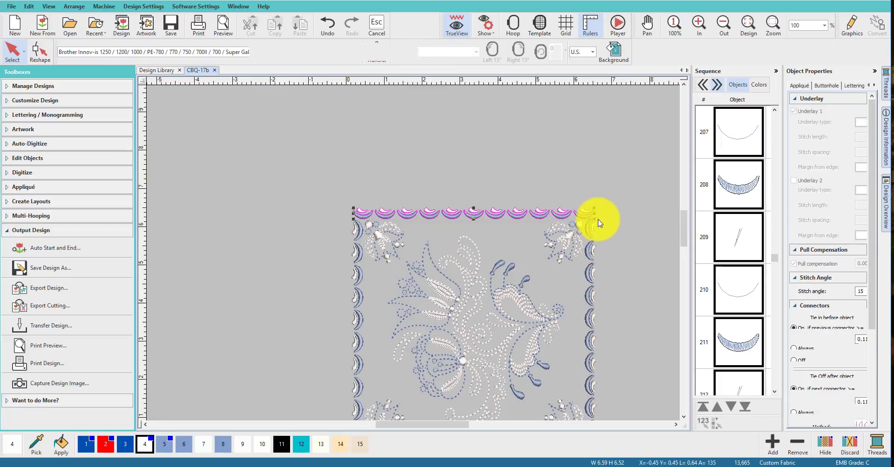
key("Delete")
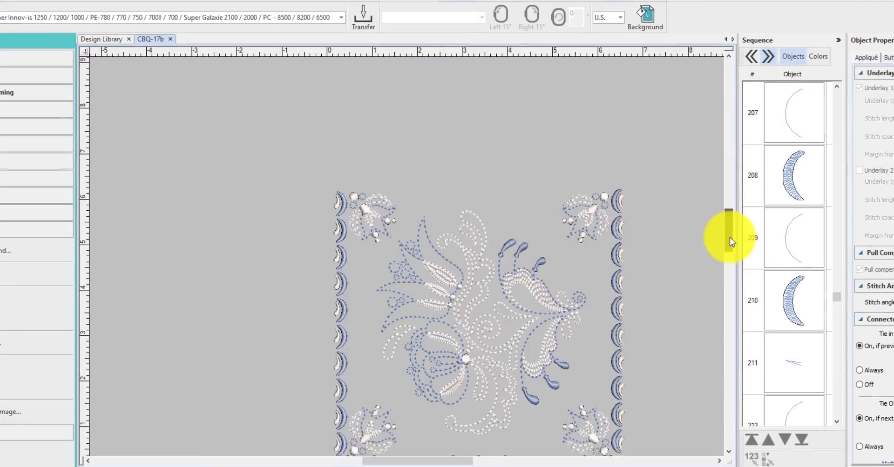
left_click_drag(707, 236, 707, 244)
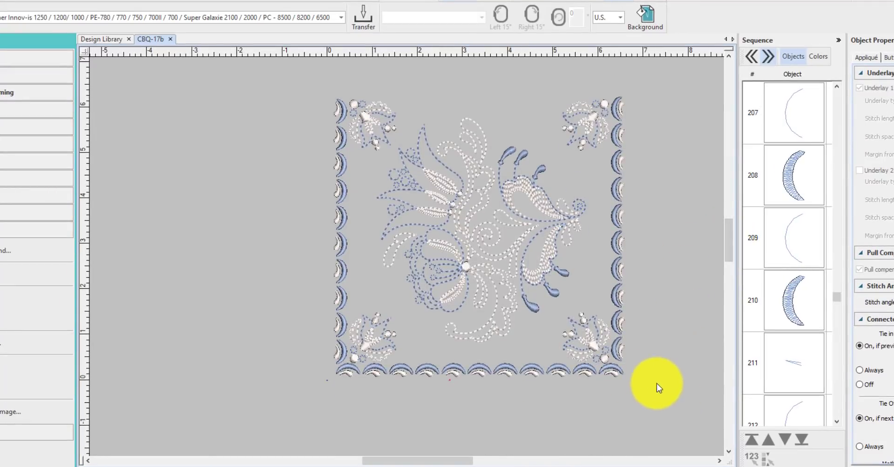
left_click_drag(661, 410, 333, 364)
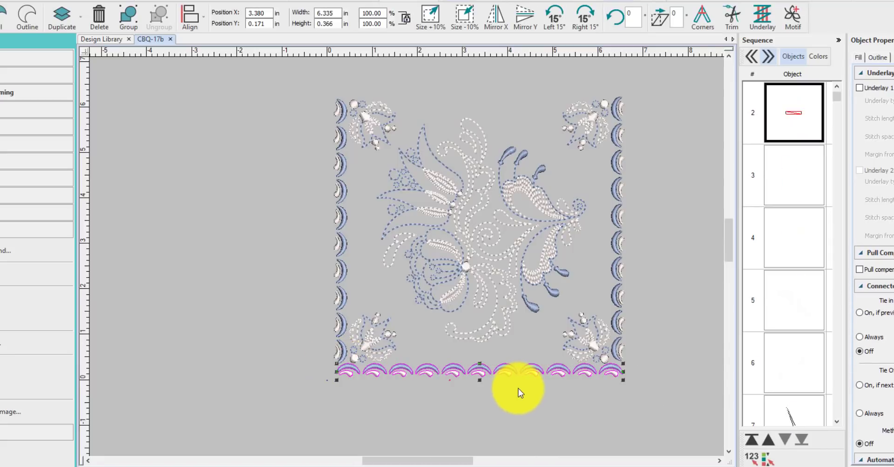
key("Delete")
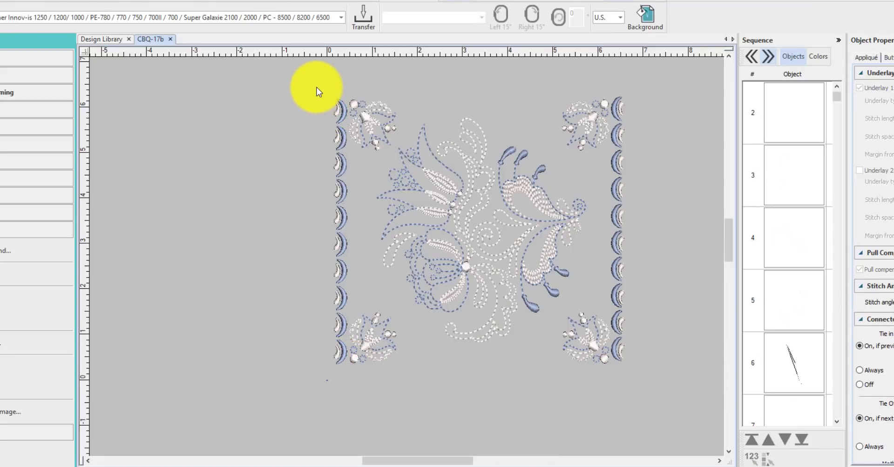
- Delete the scalloped border columns along both vertical edges of the design
left_click_drag(316, 87, 346, 370)
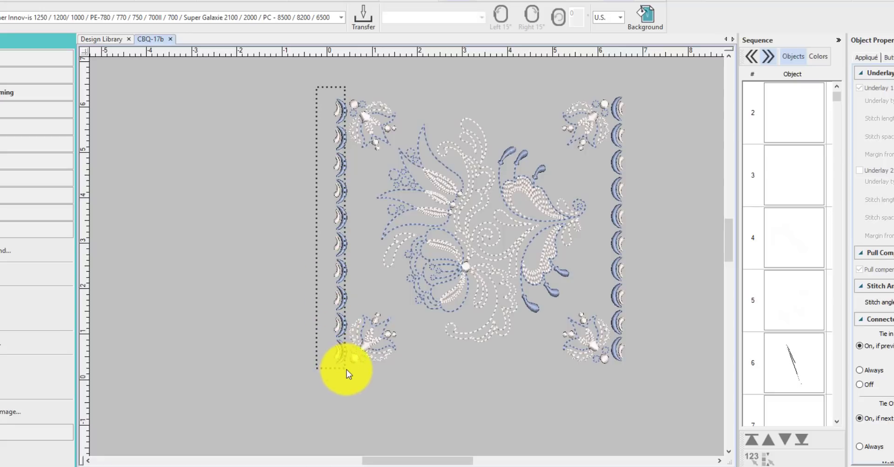
key("Delete")
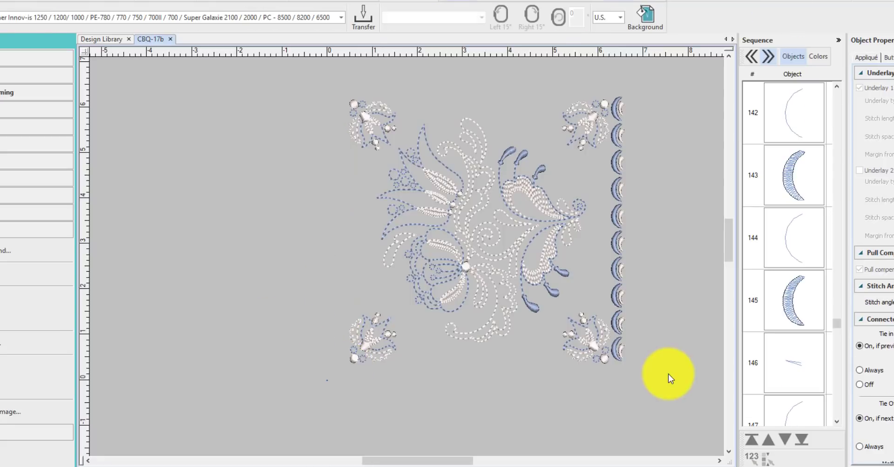
left_click_drag(652, 374, 612, 285)
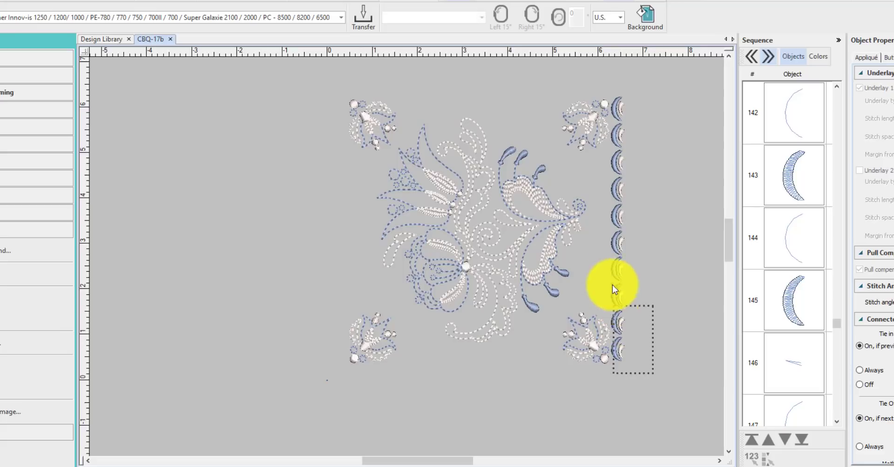
left_click_drag(612, 96, 612, 94)
left_click_drag(659, 375, 610, 90)
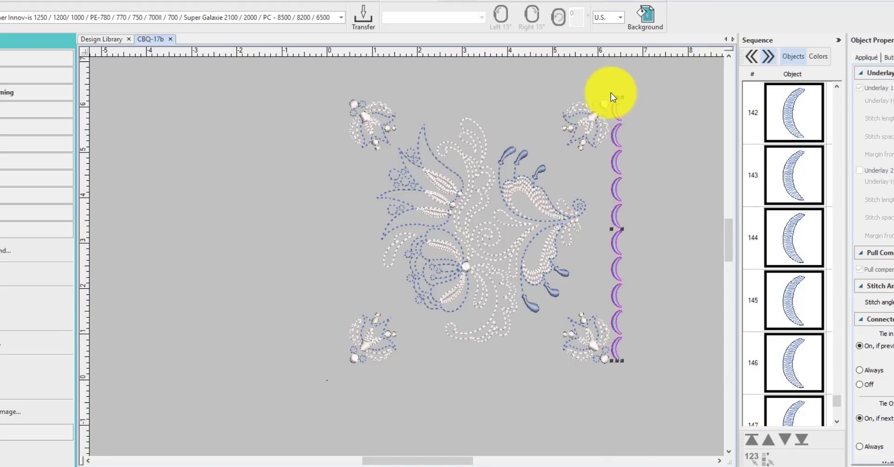
key("Delete")
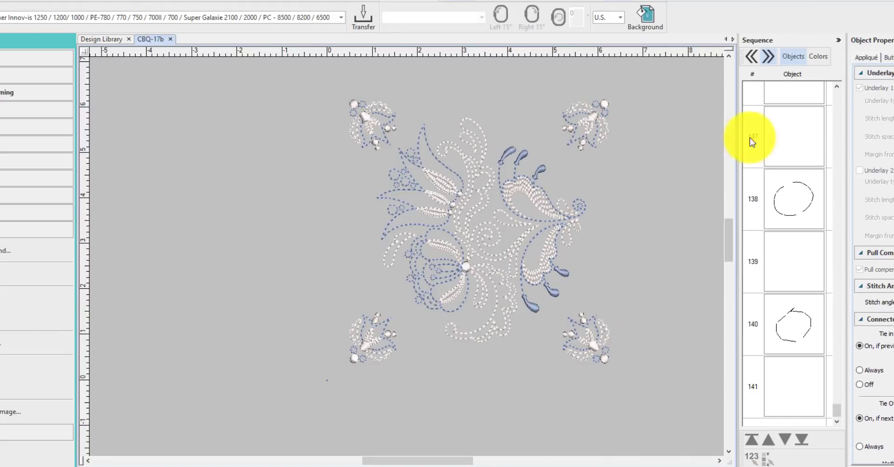
- Recolor both white color 4 blocks of the design with the dark blue palette color 3
left_click(818, 56)
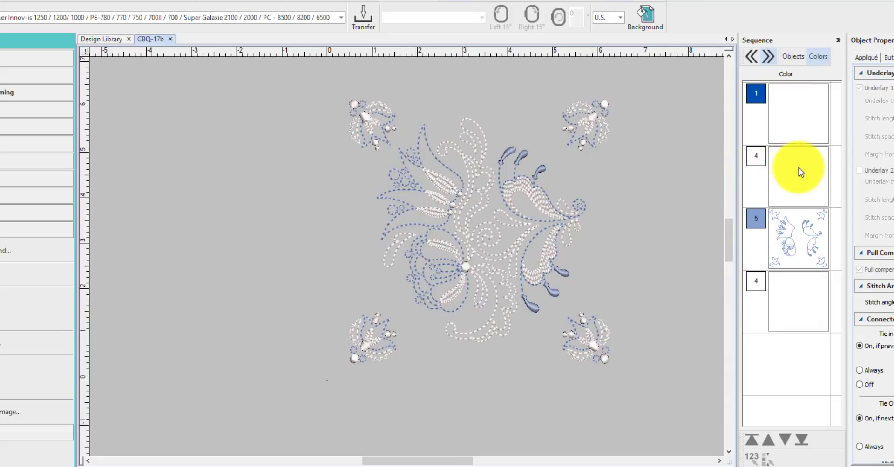
left_click(752, 169)
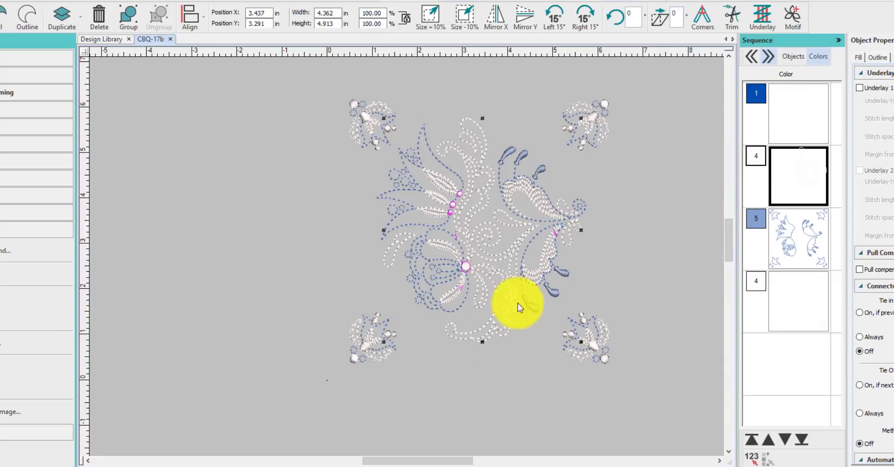
left_click(62, 466)
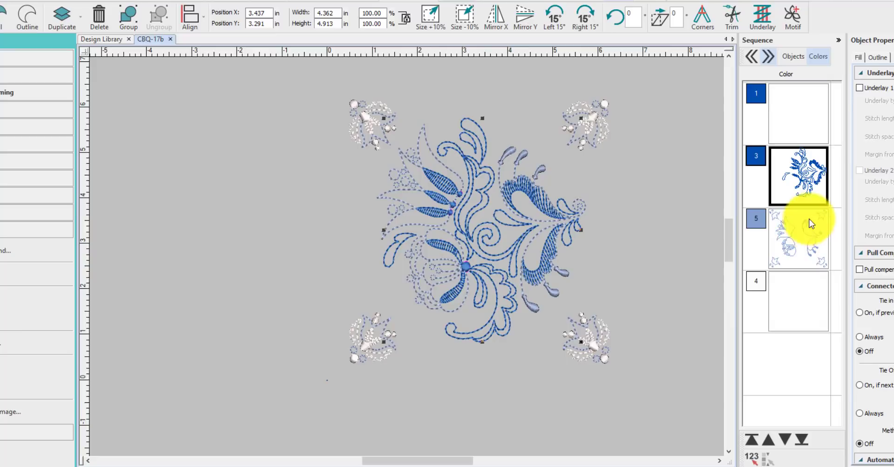
left_click(755, 280)
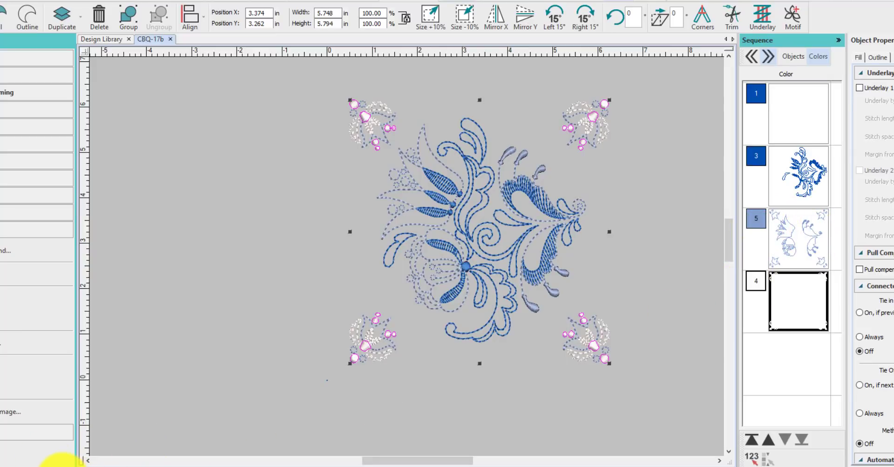
left_click(63, 466)
left_click(215, 371)
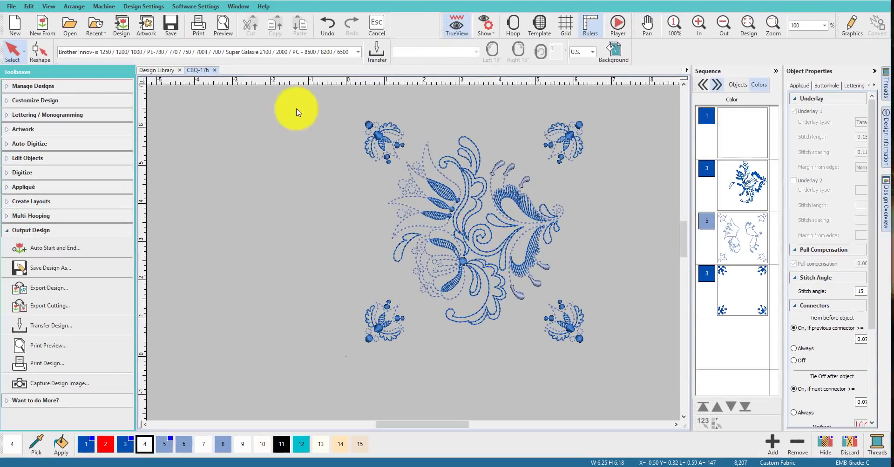
- Group the lower-right and lower-left corner flowers separately and move the lower-left one out to the left of the central motif
left_click_drag(647, 378, 528, 296)
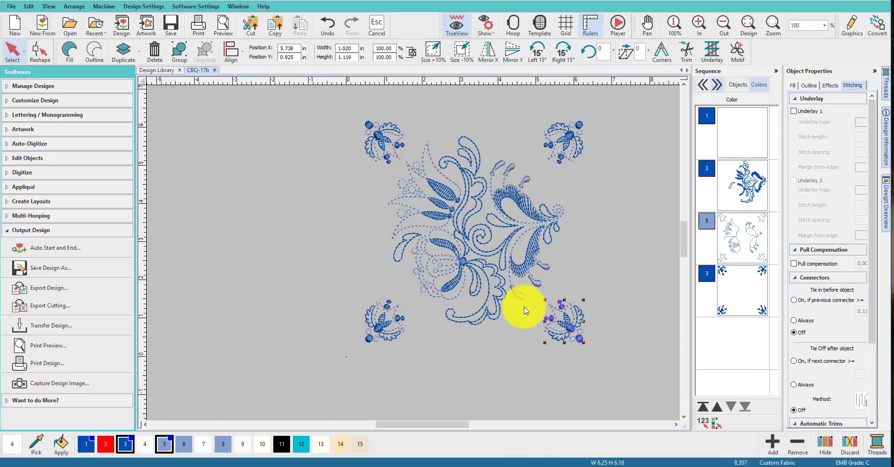
left_click(180, 52)
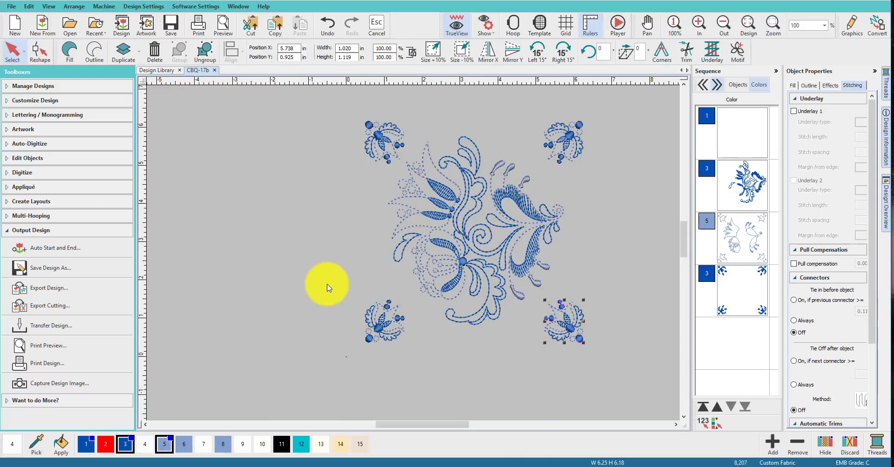
left_click_drag(331, 280, 415, 360)
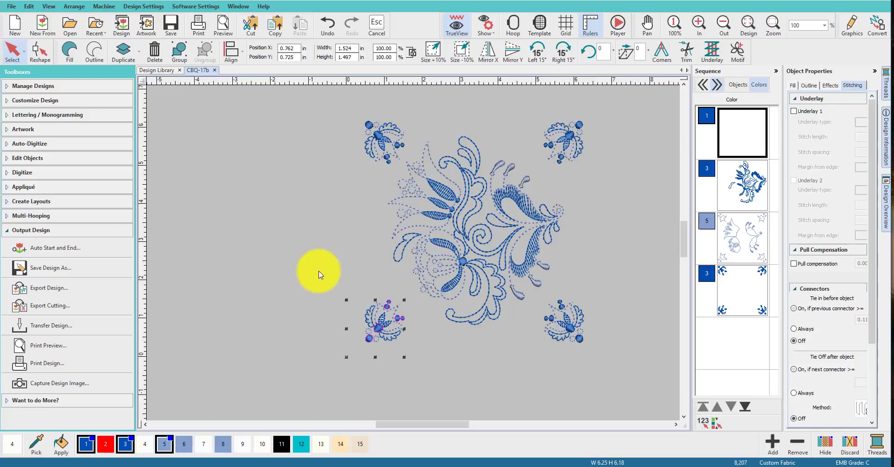
left_click_drag(385, 309, 291, 288)
left_click(326, 146)
- Group each upper corner flower and move both, plus the lower-right flower, into the open area left of the central motif
left_click_drag(328, 95, 411, 168)
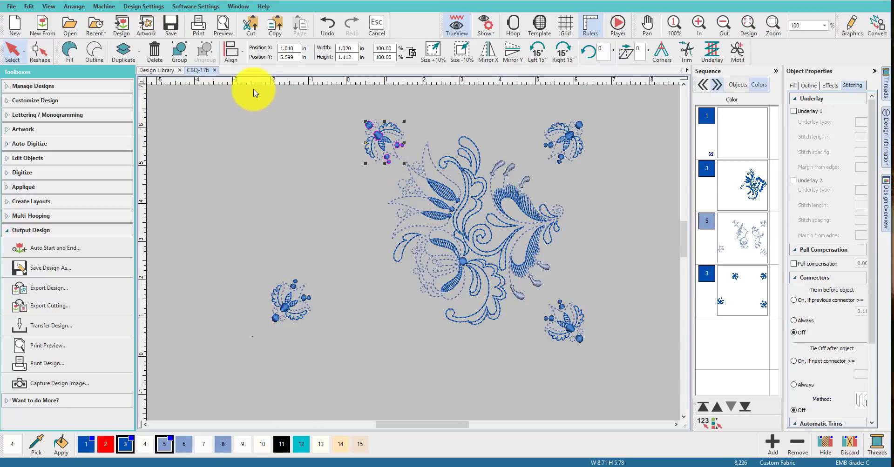
left_click_drag(380, 132, 230, 221)
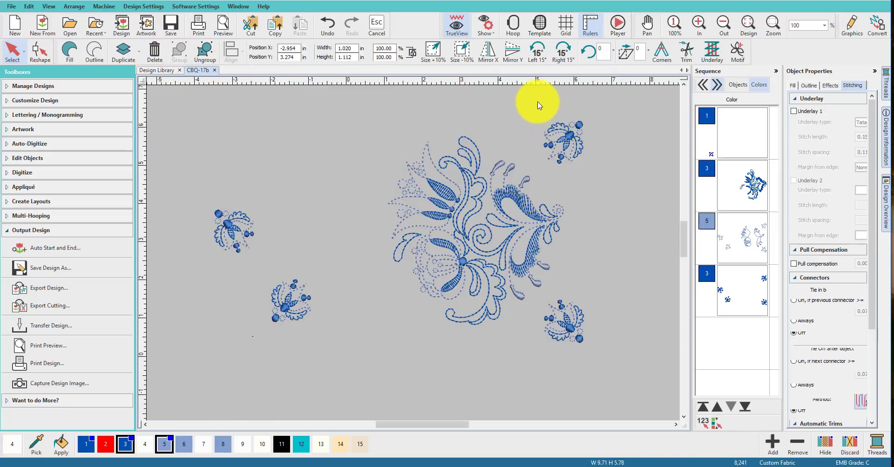
left_click_drag(534, 99, 622, 185)
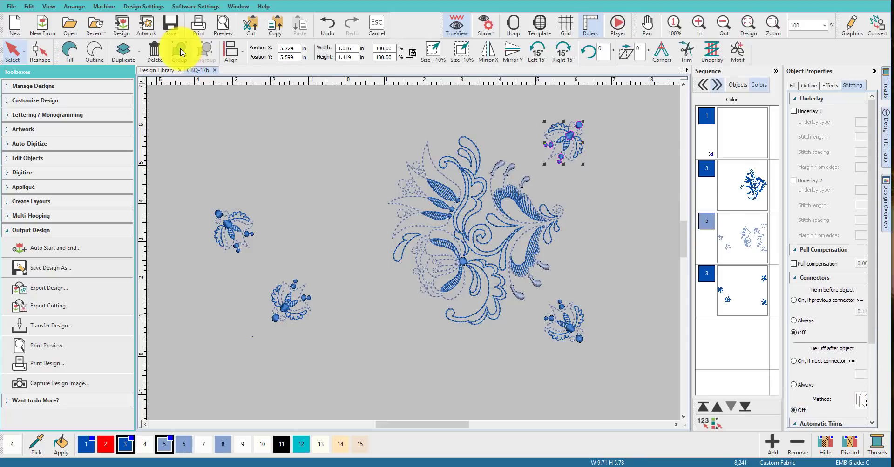
left_click_drag(569, 134, 321, 378)
left_click(580, 337)
left_click_drag(558, 328, 228, 154)
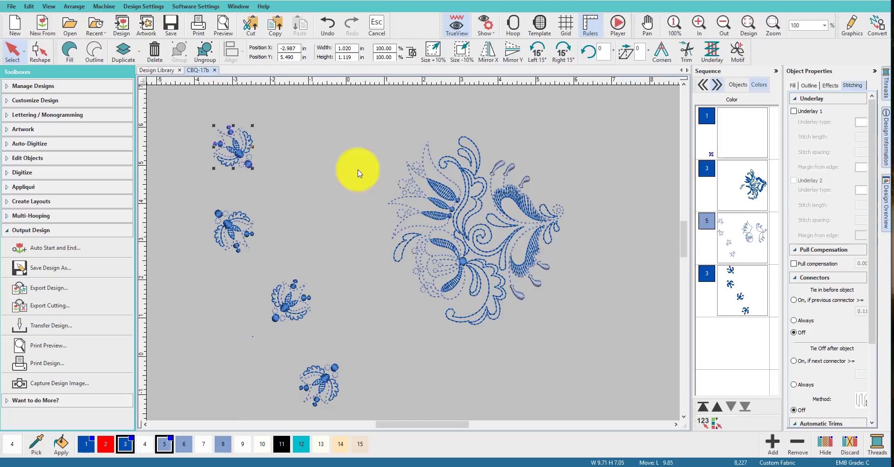
- Group all objects of the central floral motif and move the group upward
left_click_drag(489, 331, 377, 167)
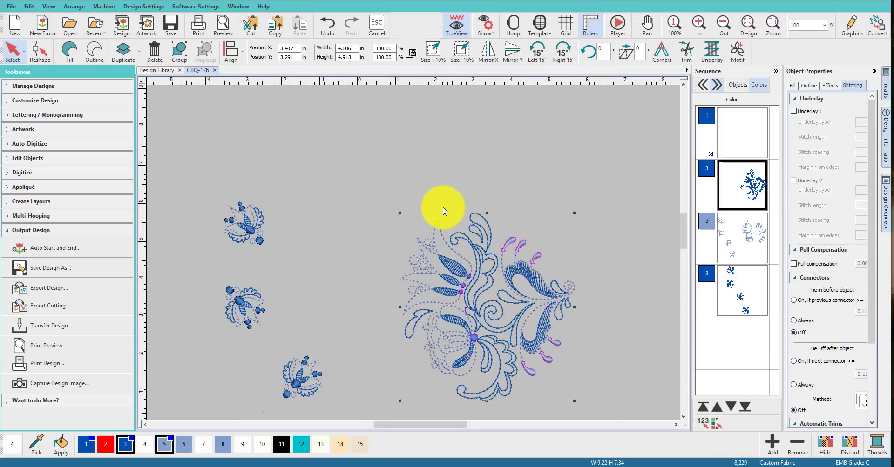
left_click(181, 59)
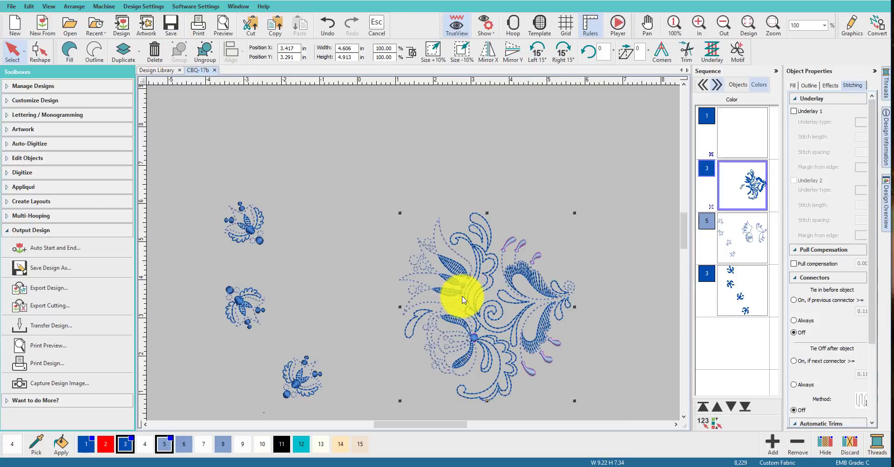
left_click_drag(459, 296, 442, 219)
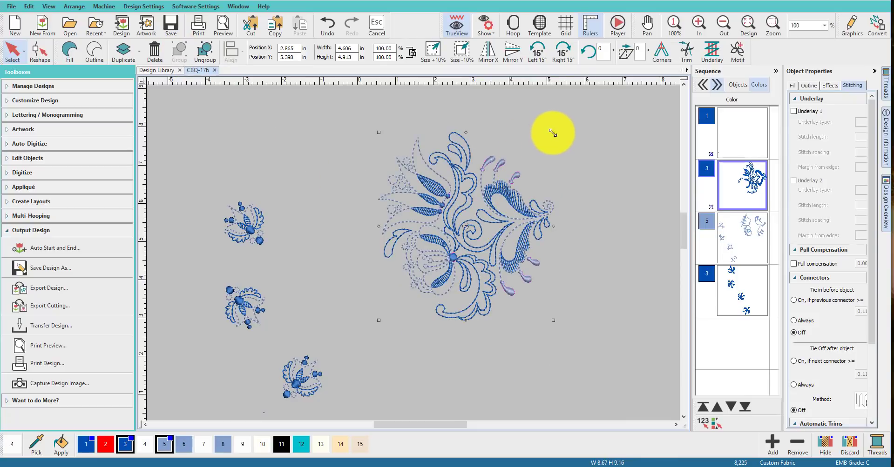
- Rotate the central motif clockwise until its stem points down and slightly left, and move it a little further up
left_click_drag(552, 133, 505, 286)
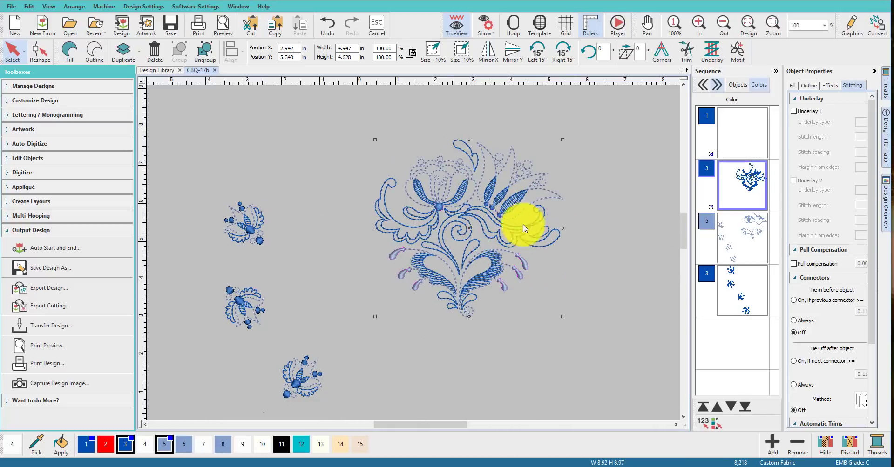
left_click_drag(562, 140, 565, 218)
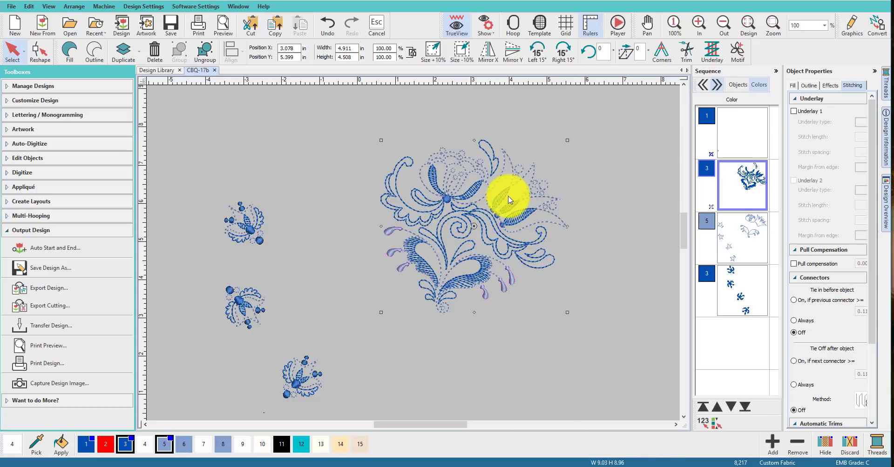
left_click_drag(454, 194, 464, 167)
left_click(597, 289)
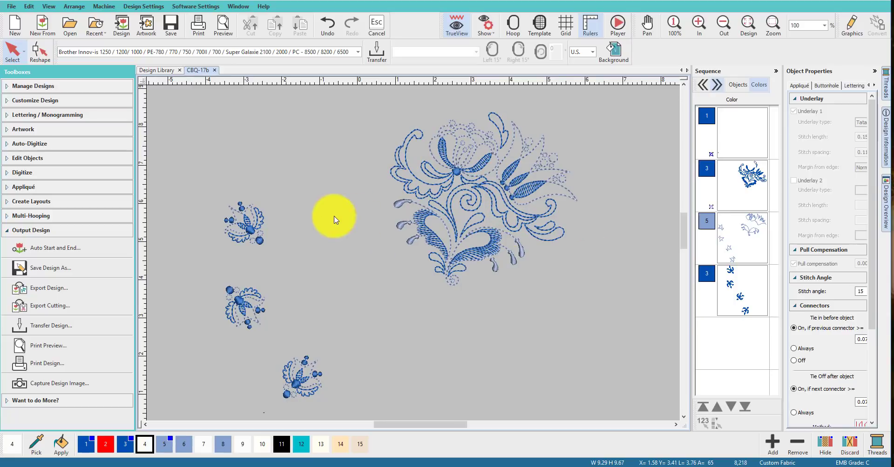
scroll(334, 242, "down", 3)
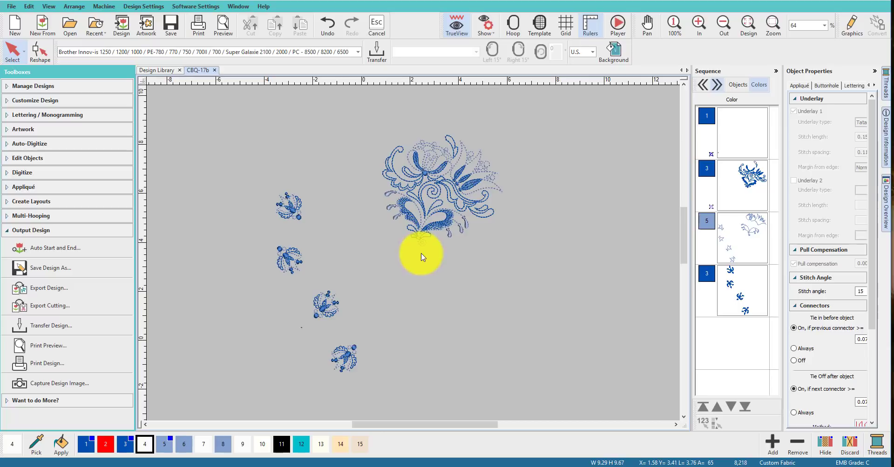
- Move the four small flower groups farther out to the left so they form a loose column well clear of the central motif
left_click_drag(288, 207, 270, 154)
left_click_drag(291, 256, 236, 212)
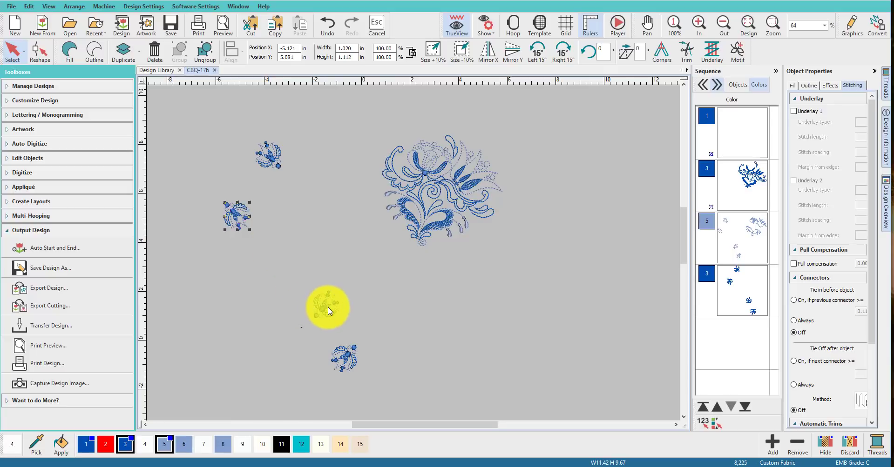
left_click_drag(325, 303, 232, 267)
left_click(343, 356)
left_click_drag(282, 344, 223, 315)
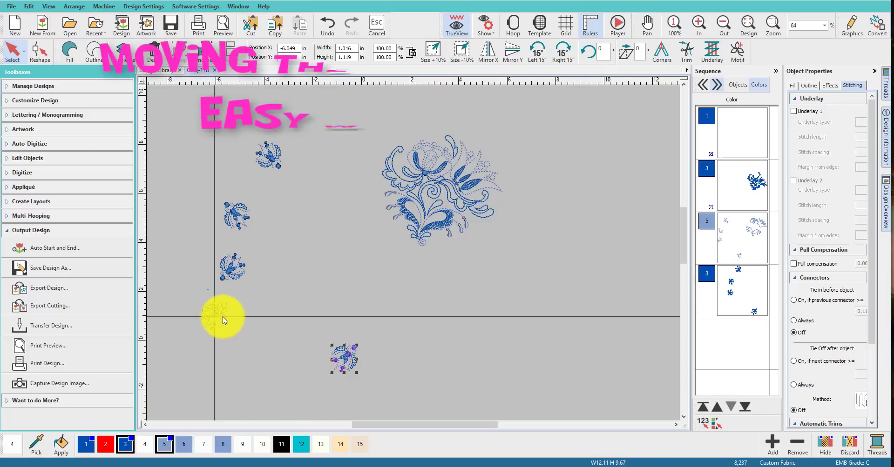
left_click(488, 340)
- Duplicate the large floral motif and place the copy directly below the original
left_click(366, 110)
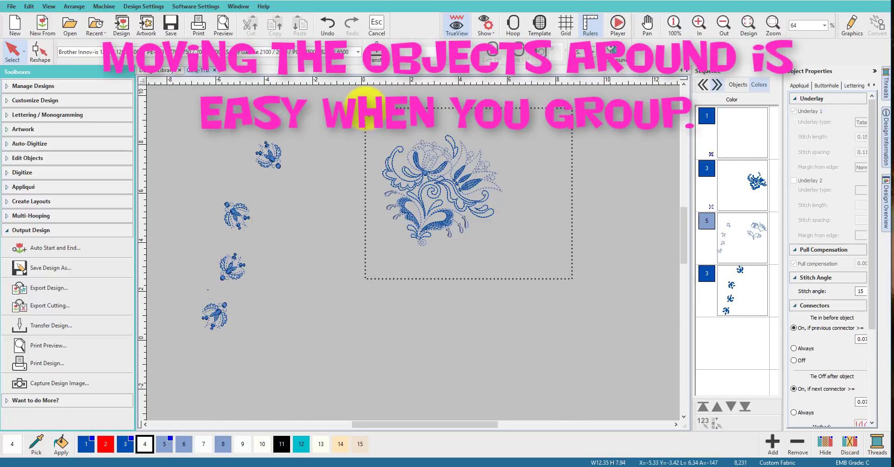
left_click_drag(366, 110, 365, 110)
left_click(425, 159)
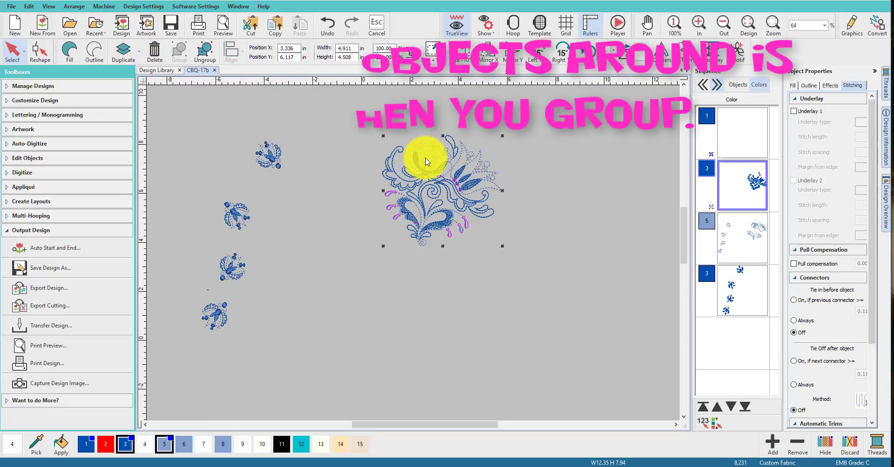
left_click_drag(428, 214, 419, 281)
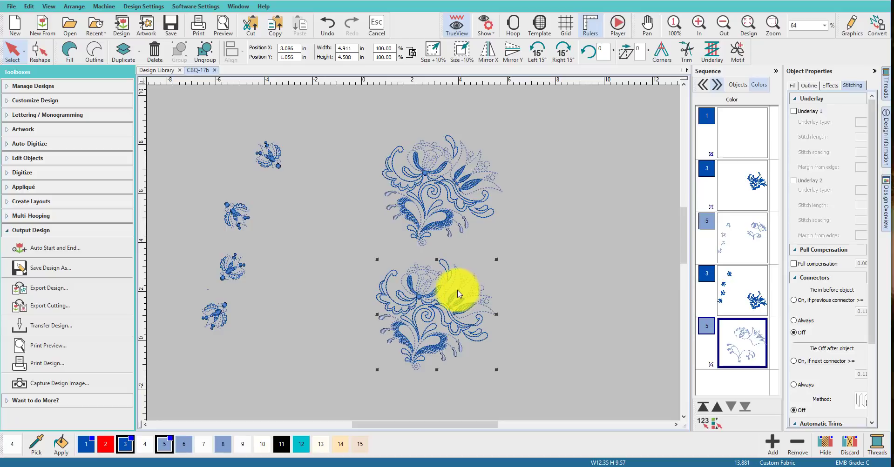
- Rotate the lower motif copy to point upside down and move it so its stem curls meet the upper motif's stem
mouse_move(497, 259)
left_mouse_down()
mouse_move(373, 260)
mouse_move(359, 294)
mouse_move(415, 334)
left_mouse_up()
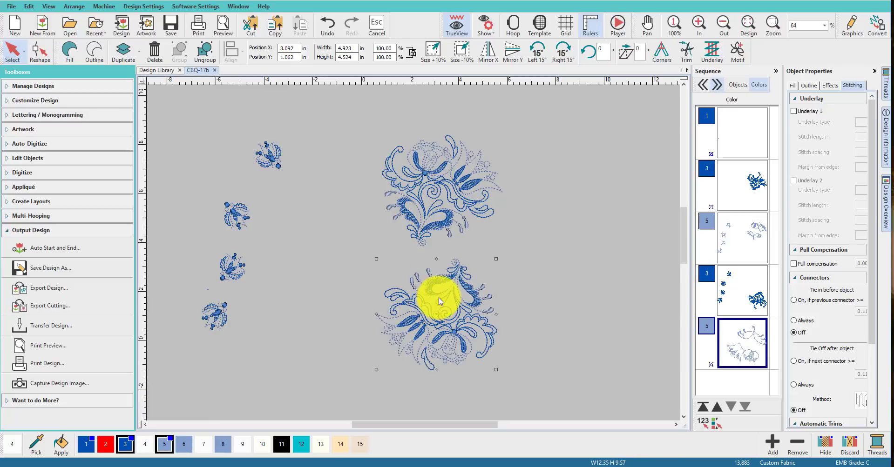
left_click_drag(449, 295, 409, 273)
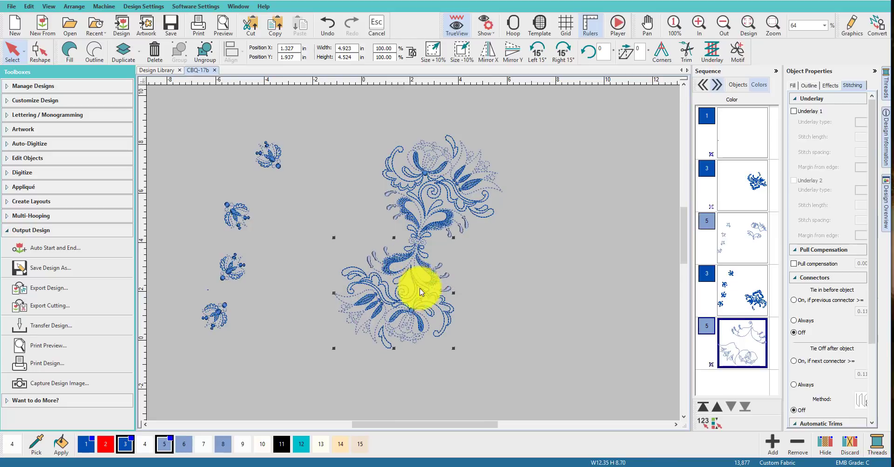
scroll(415, 255, "up", 2)
scroll(416, 255, "up", 5)
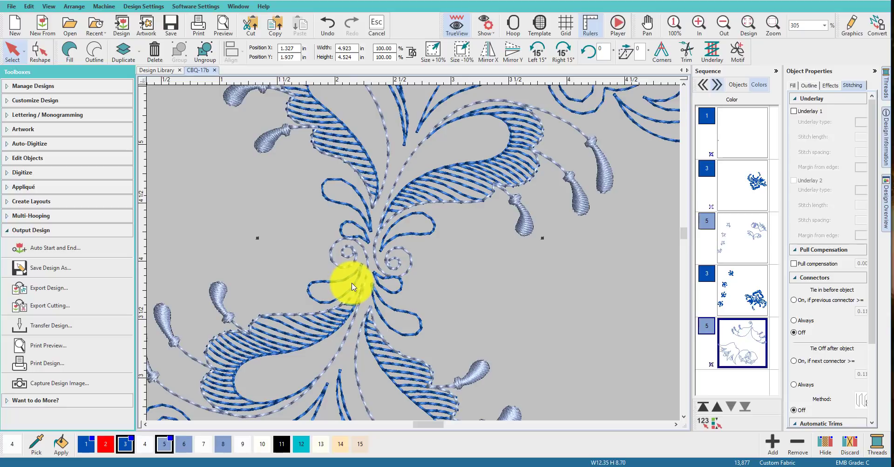
left_click_drag(351, 285, 351, 288)
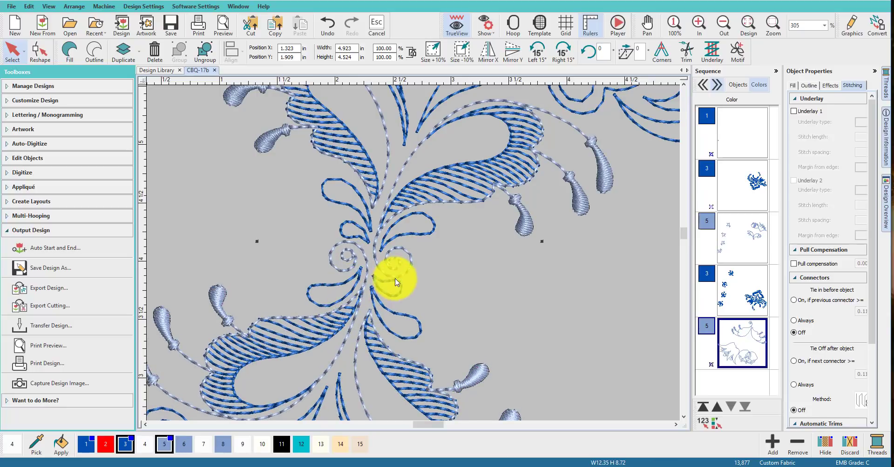
scroll(413, 254, "down", 5)
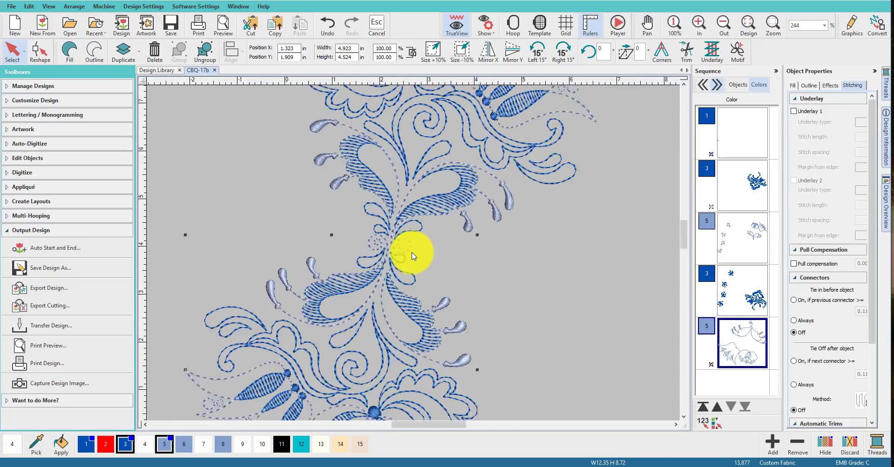
left_click(542, 297)
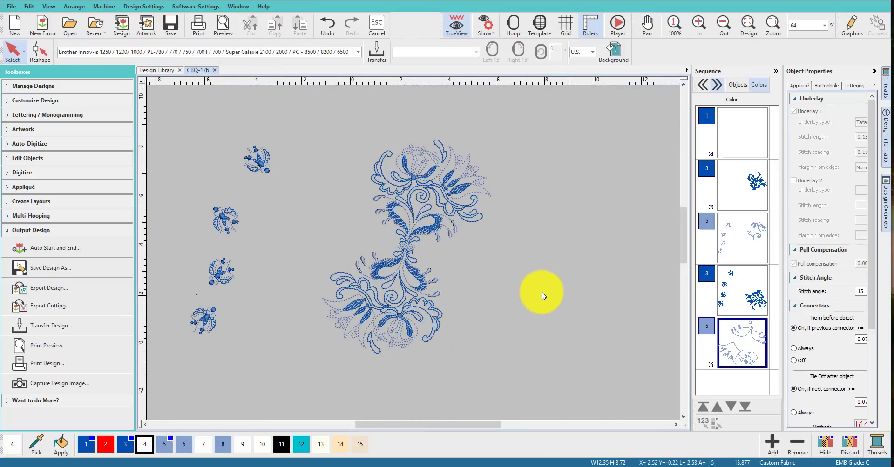
- Place the topmost small flower beyond the upper motif's upper-right tip and the second one right of the stem junction, turning each to fit
left_click(257, 159)
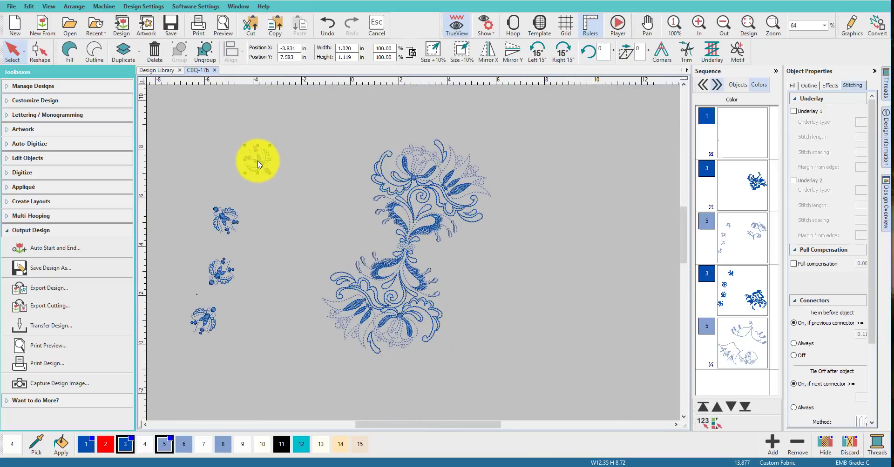
left_click_drag(261, 166, 368, 230)
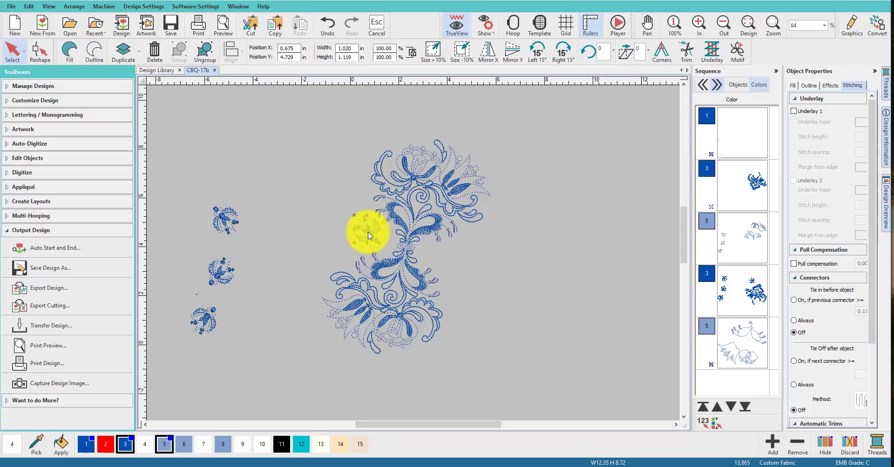
left_click_drag(373, 239, 472, 145)
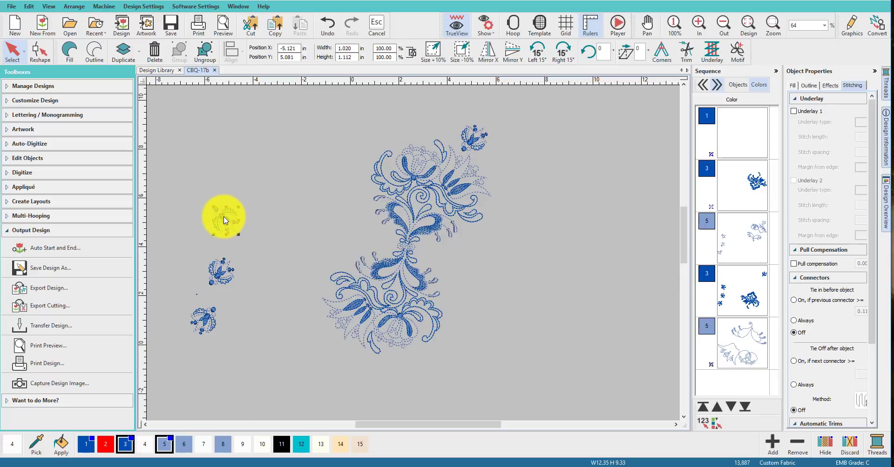
left_click_drag(224, 220, 418, 259)
left_click(525, 209)
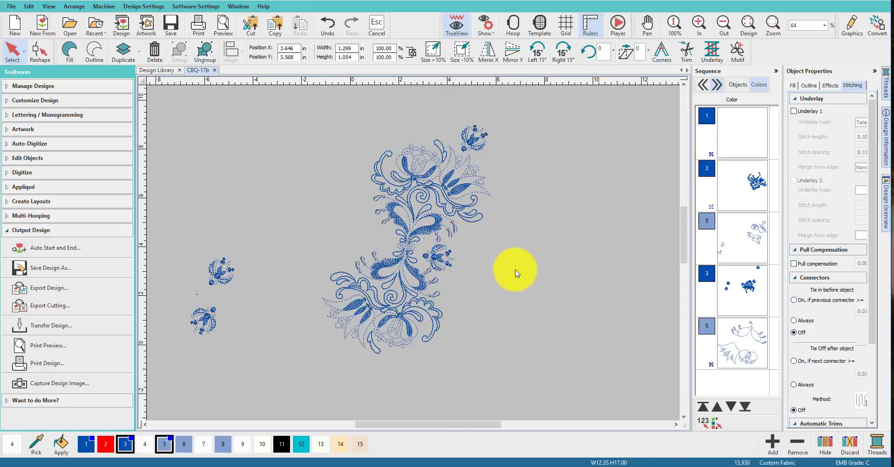
- Select the upper of the two remaining small flowers and place it left of the stem junction, turned to face outward
left_click(515, 272)
left_click_drag(198, 244, 261, 296)
left_click(219, 272)
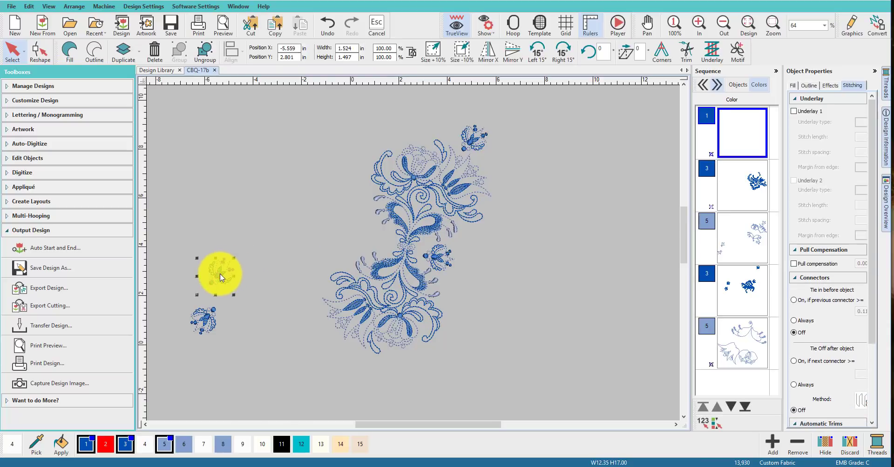
left_click_drag(219, 271, 378, 237)
left_click(550, 280)
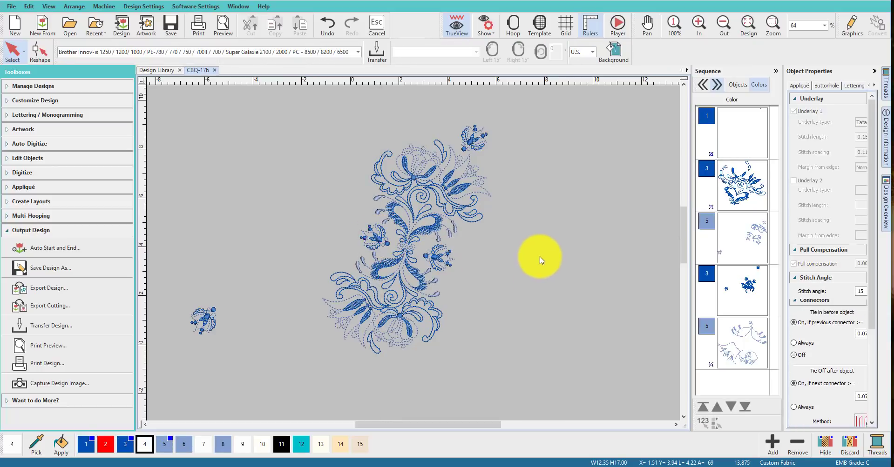
- Move the last small flower to the lower-left end of the lower motif
left_click(208, 320)
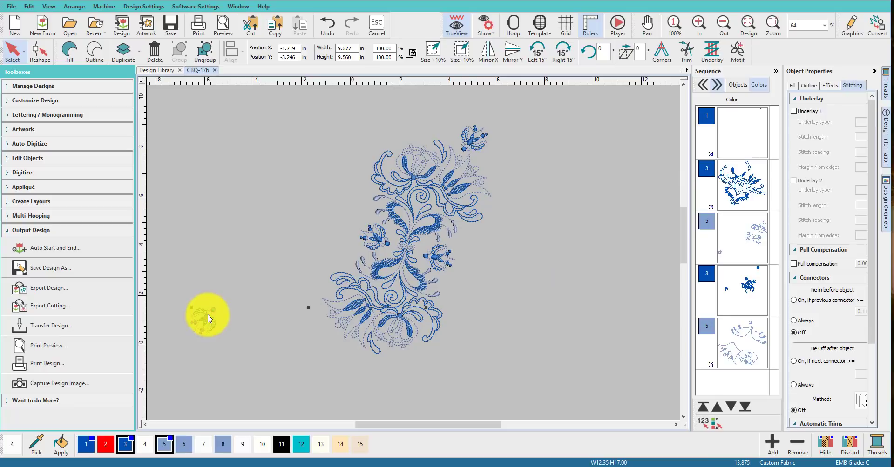
left_click_drag(212, 326, 342, 359)
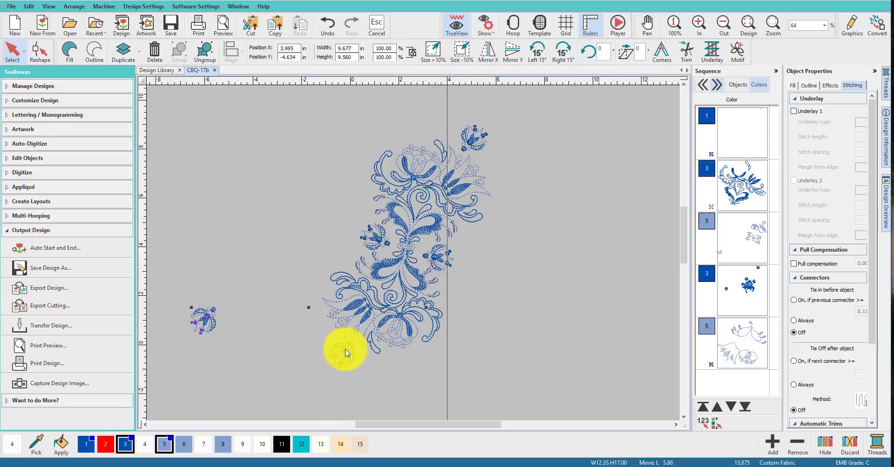
left_click_drag(345, 353, 345, 352)
left_click(471, 331)
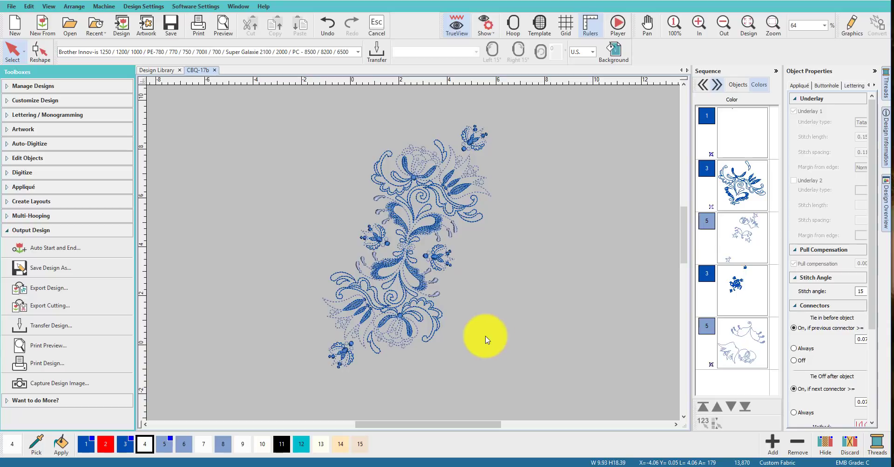
- Move all four small flowers out of the joined motifs and back into the open area on the left
left_click(378, 253)
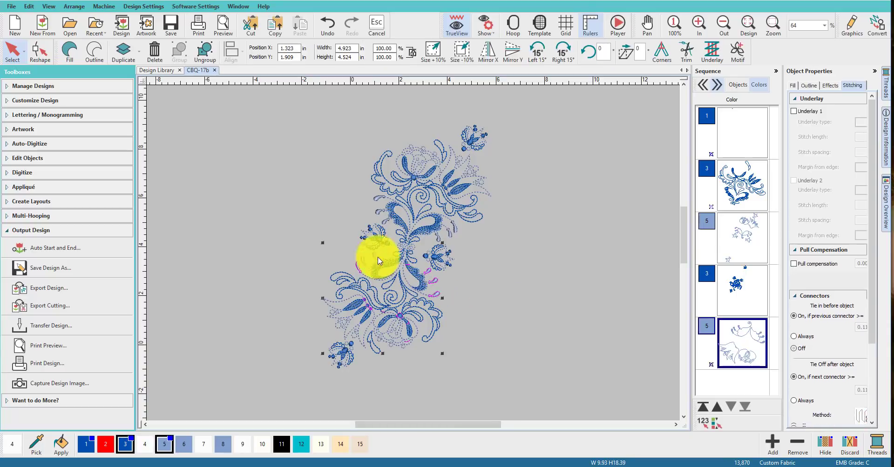
left_click_drag(371, 236, 207, 251)
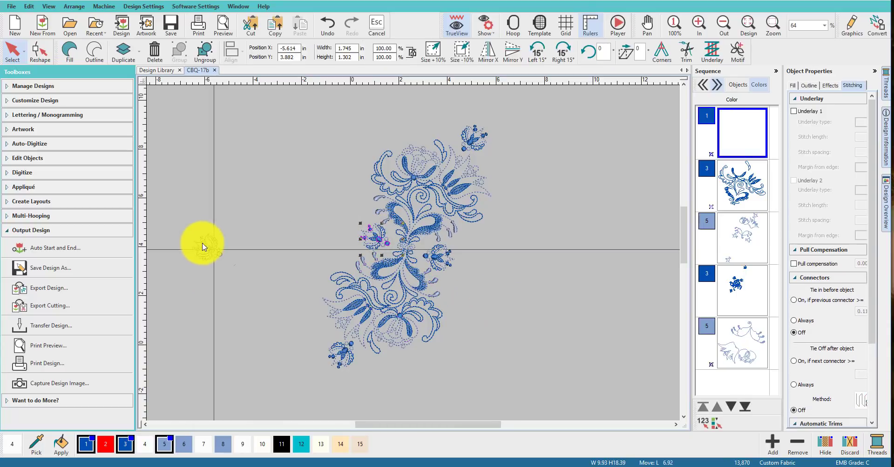
left_click(435, 255)
left_click_drag(437, 257, 188, 293)
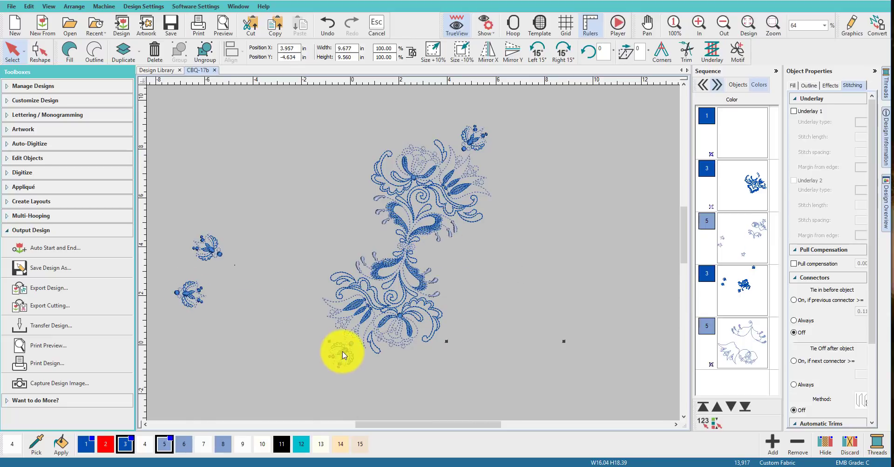
left_click_drag(342, 355, 195, 339)
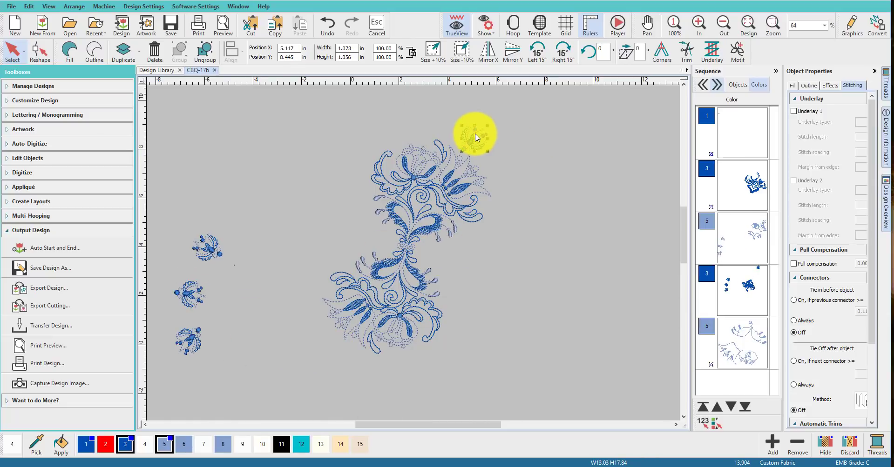
left_click_drag(475, 138, 238, 190)
- Copy the topmost small flower and paste it into a new blank design
right_click(239, 195)
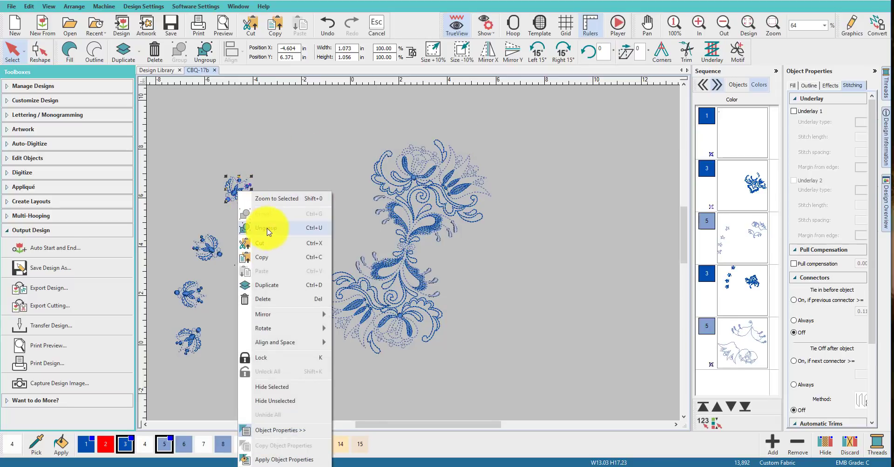
left_click(262, 257)
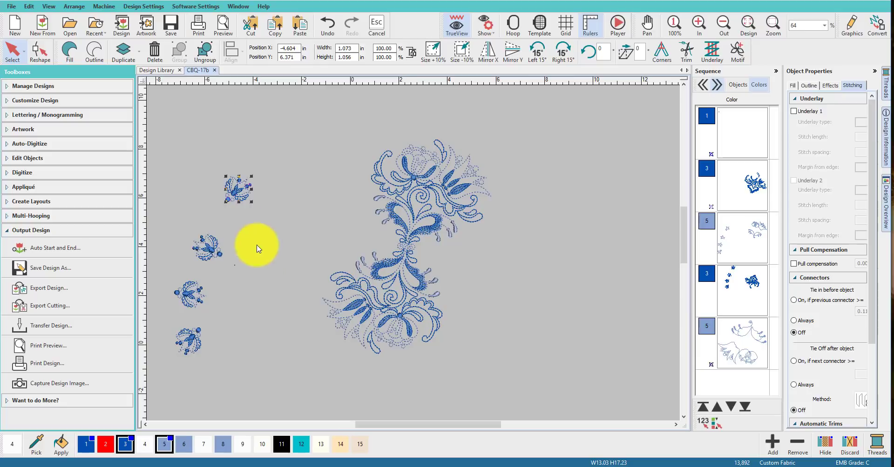
left_click(21, 26)
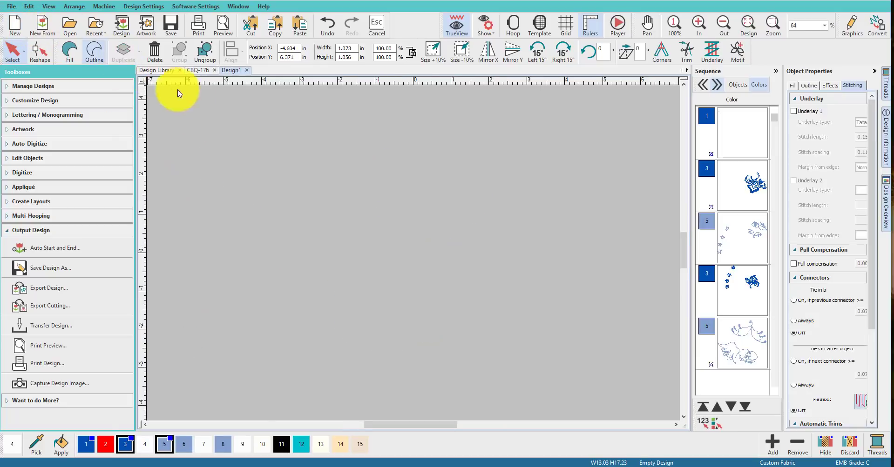
left_click(28, 7)
left_click(59, 82)
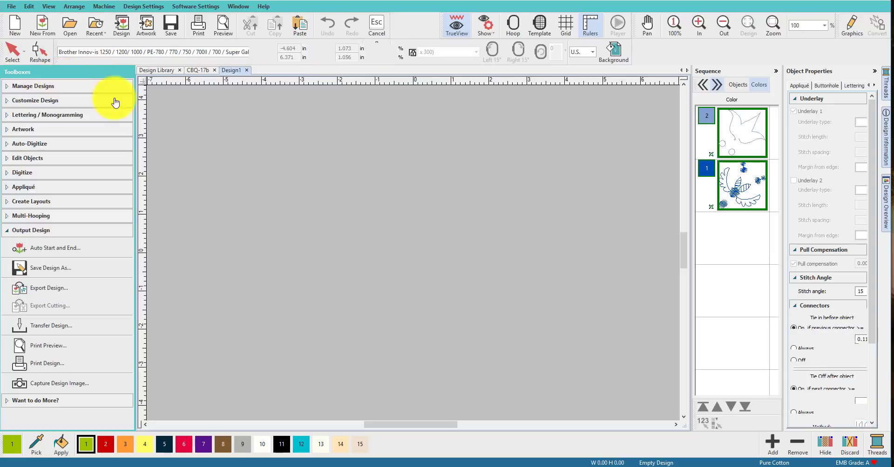
- Move the pasted flower to the center of the new design, at the rulers' zero point
scroll(384, 201, "down", 3)
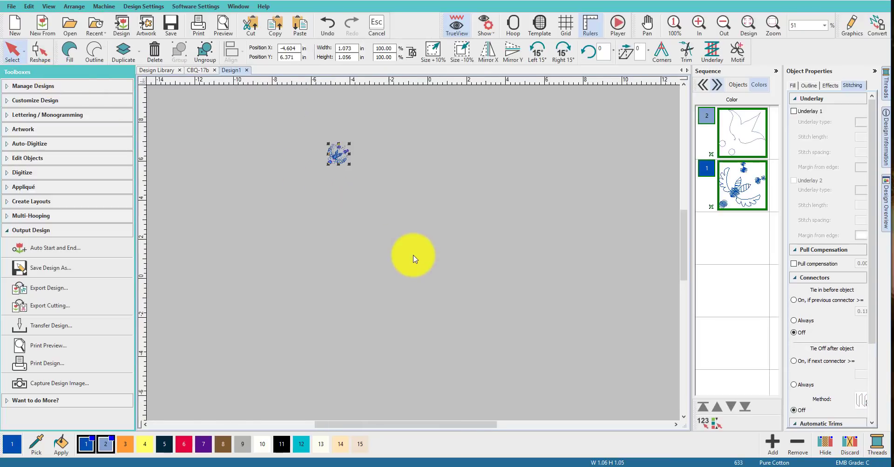
left_click_drag(343, 166, 424, 281)
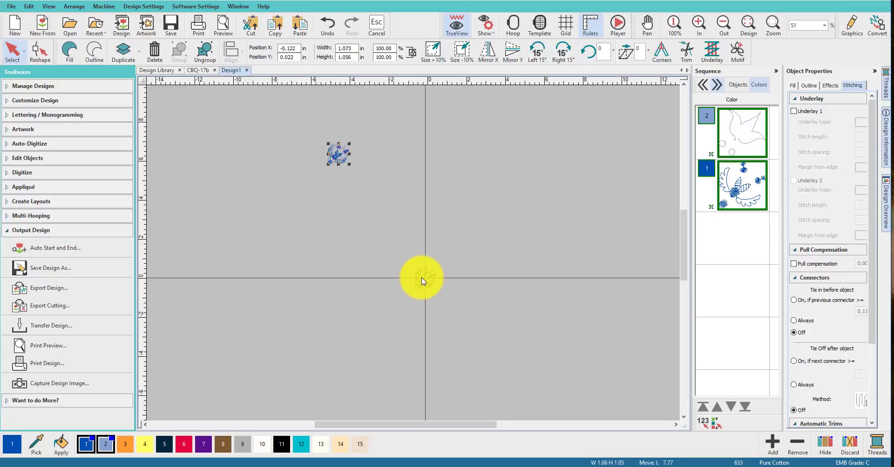
left_click_drag(423, 281, 425, 280)
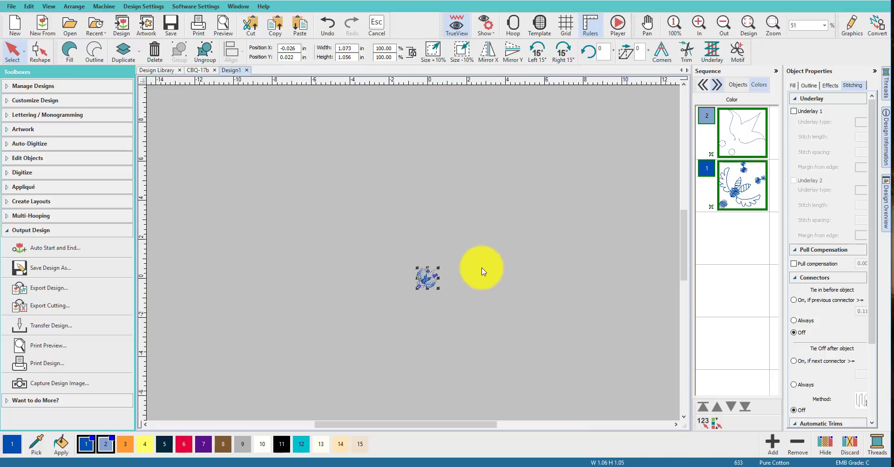
left_click(485, 265)
- Try a mirrored two-by-two layout of the flower with Copy Reflect, and undo it
scroll(414, 256, "up", 2)
scroll(413, 250, "up", 2)
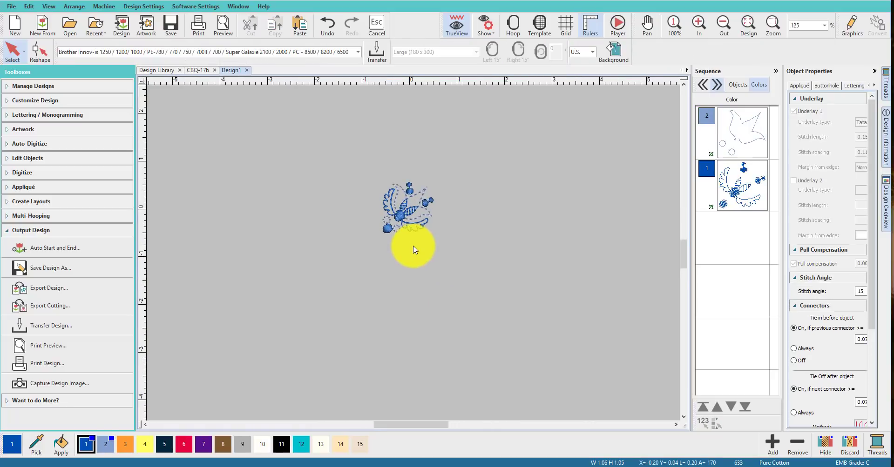
scroll(413, 248, "down", 2)
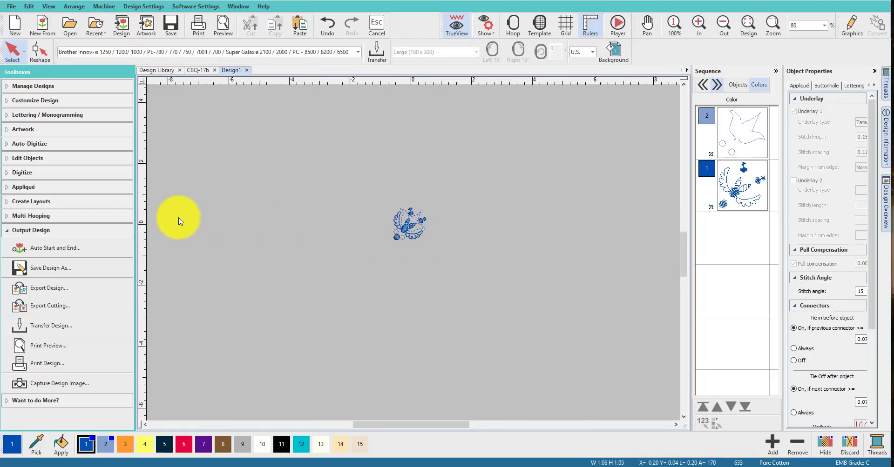
left_click(52, 231)
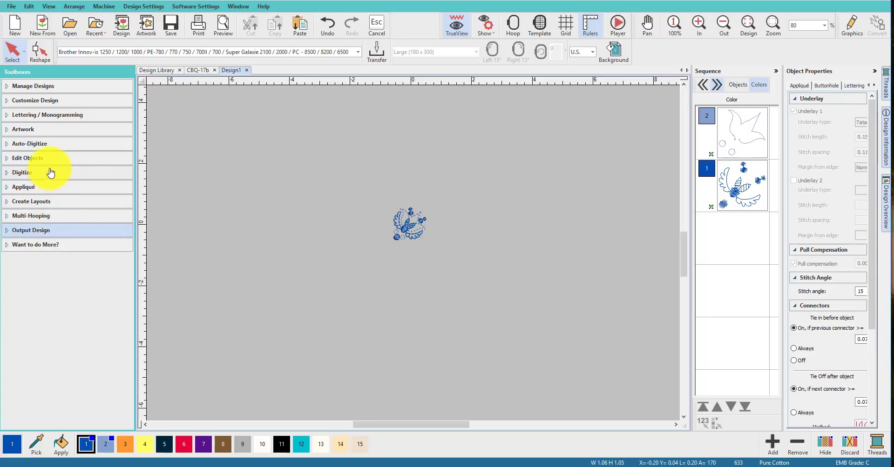
left_click(52, 203)
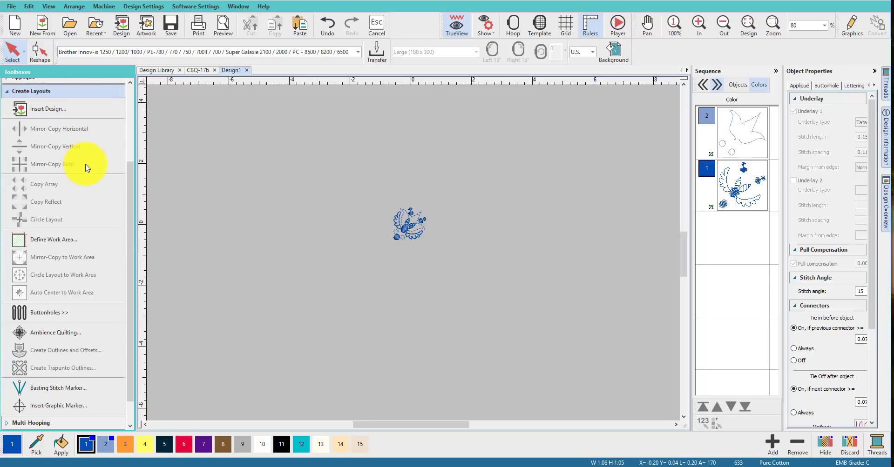
left_click(414, 231)
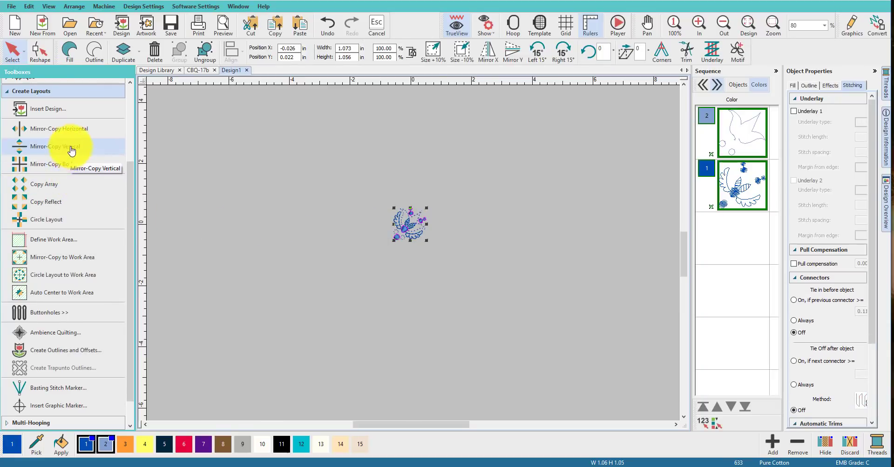
left_click(49, 188)
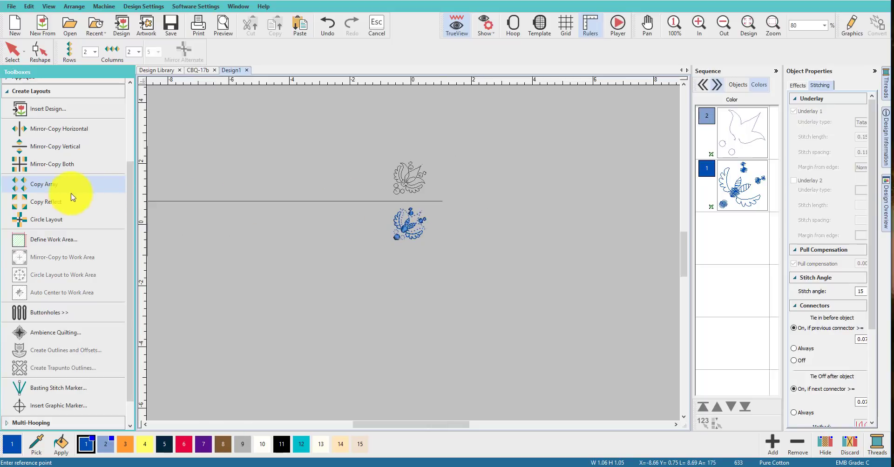
left_click(43, 200)
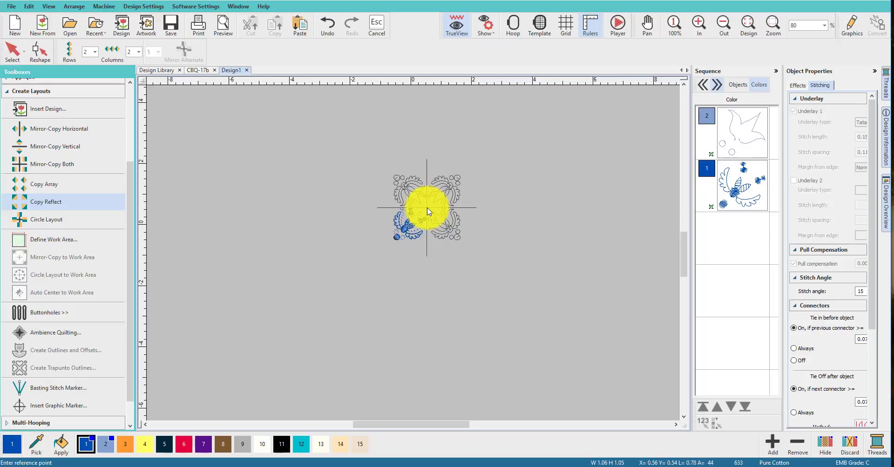
left_click(427, 208)
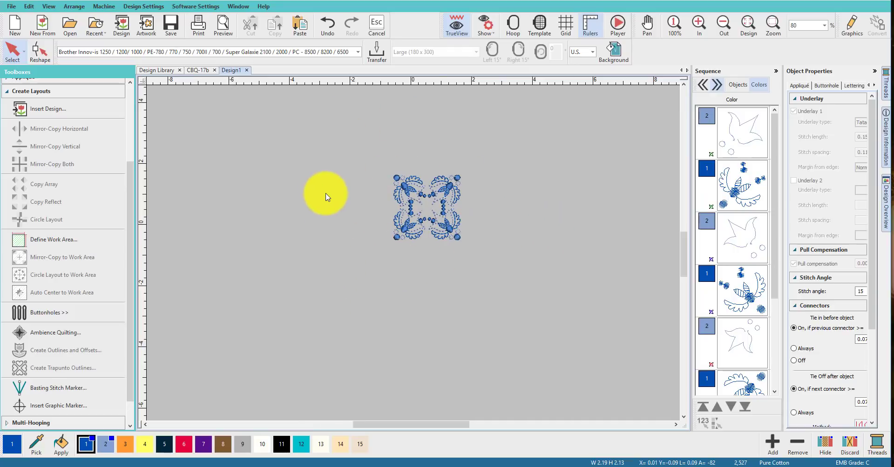
scroll(409, 224, "up", 5)
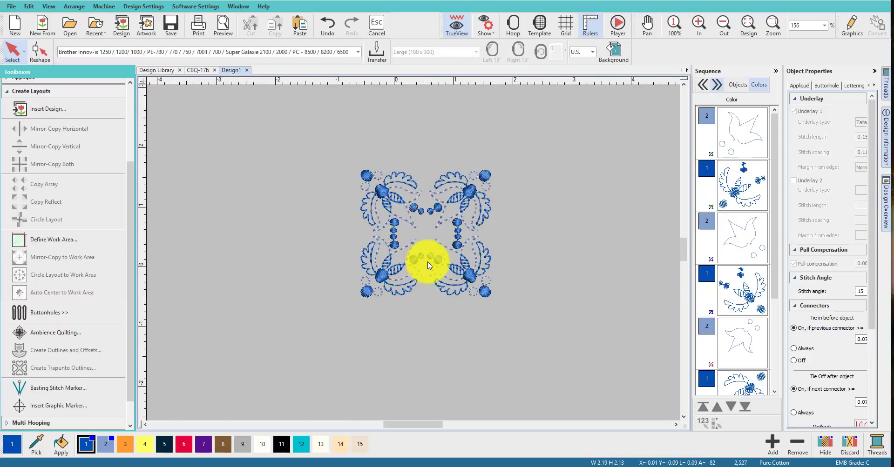
scroll(429, 265, "down", 3)
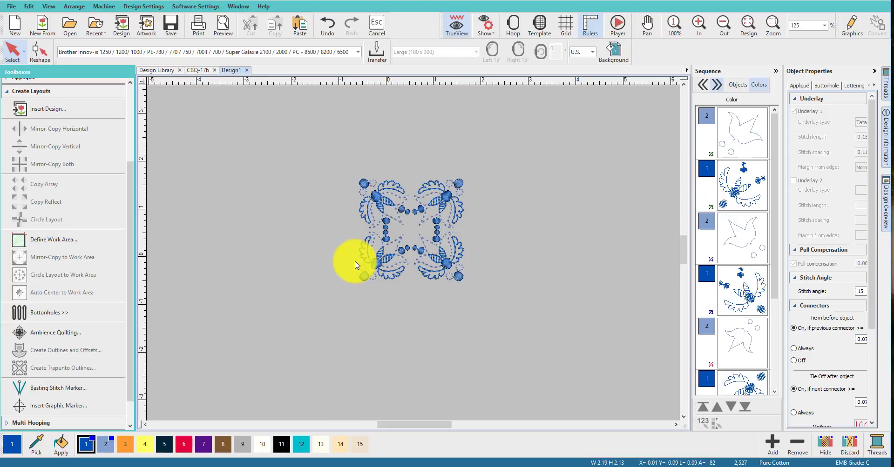
key("ctrl+z")
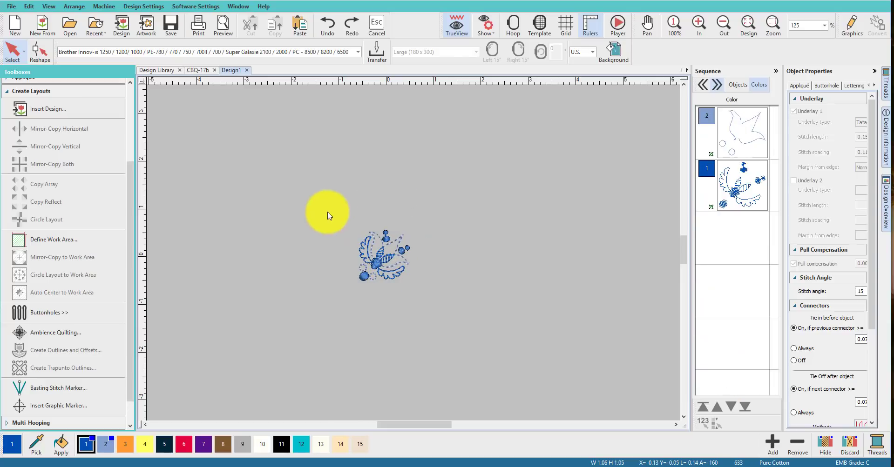
- Rotate the flower from its diagonal orientation so that it points straight up
left_click_drag(434, 303, 414, 293)
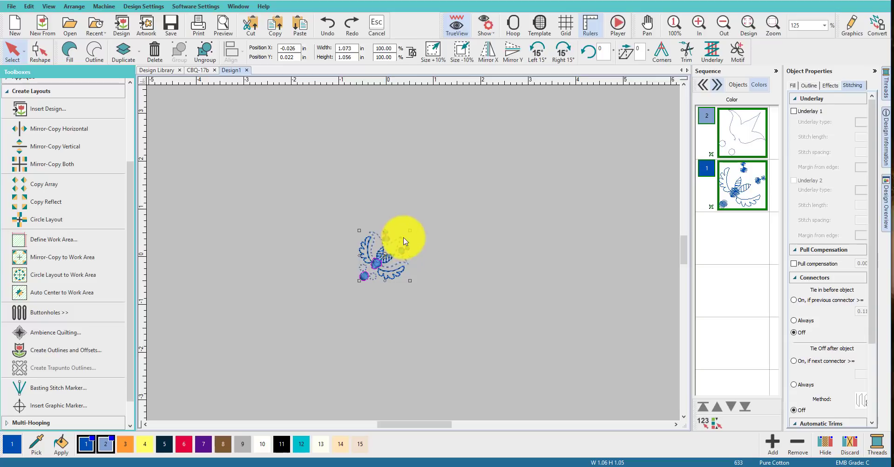
mouse_move(409, 230)
left_mouse_down()
mouse_move(376, 220)
mouse_move(413, 230)
left_mouse_up()
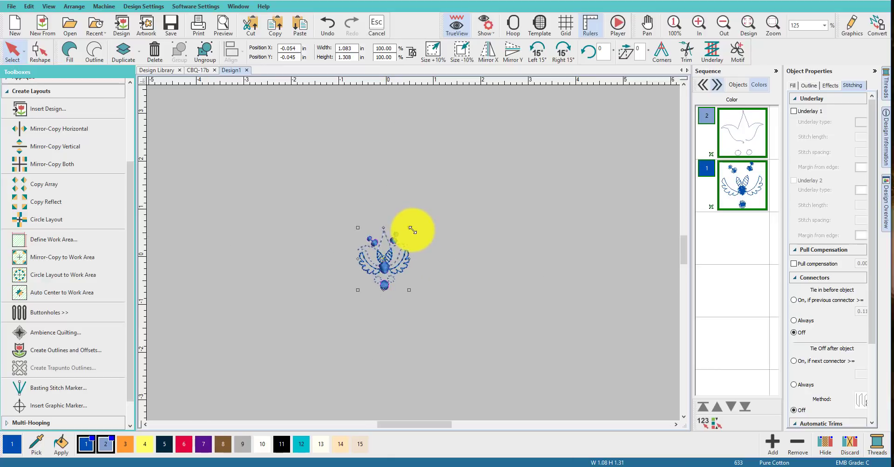
left_click(437, 273)
left_click_drag(437, 310, 350, 212)
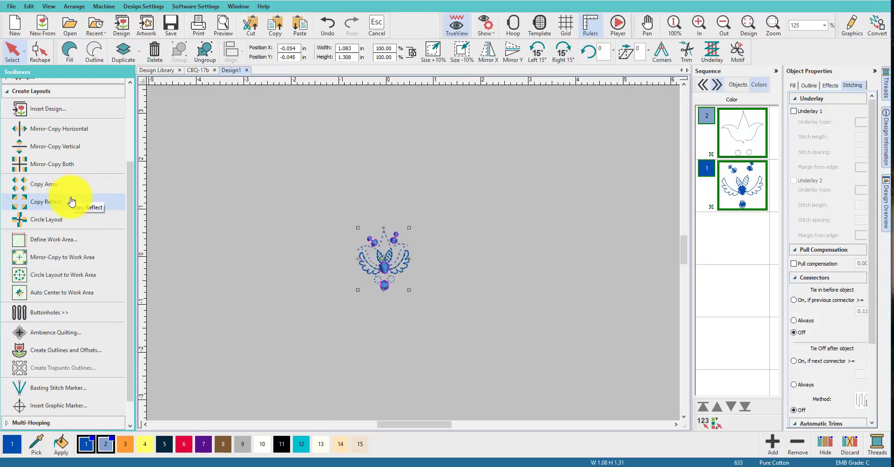
- Try a Circle Layout of five flowers centered just above the upright flower, and undo it
left_click(71, 221)
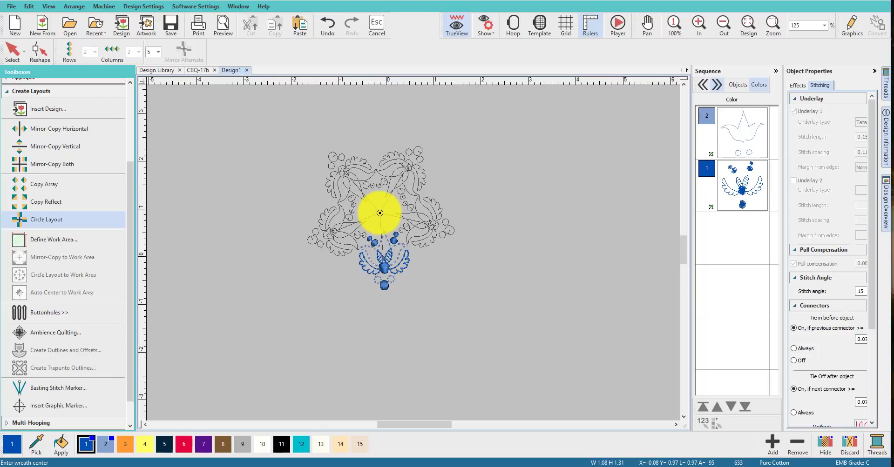
left_click(380, 213)
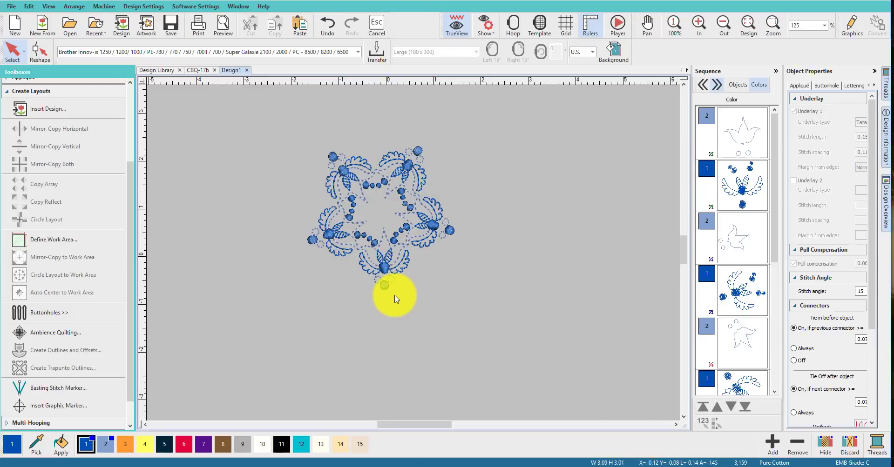
key("ctrl+z")
- Rotate the flower back to its diagonal orientation and arrange nine flowers with Circle Layout around a center below it
left_click(383, 256)
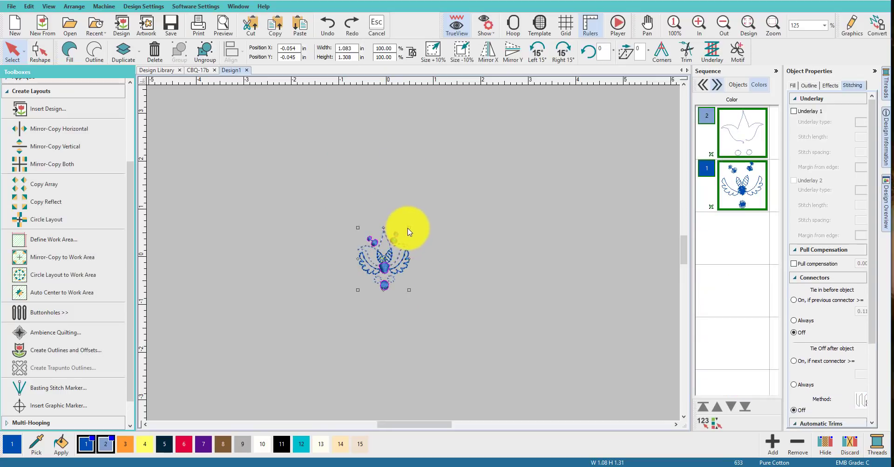
left_click_drag(413, 247, 410, 252)
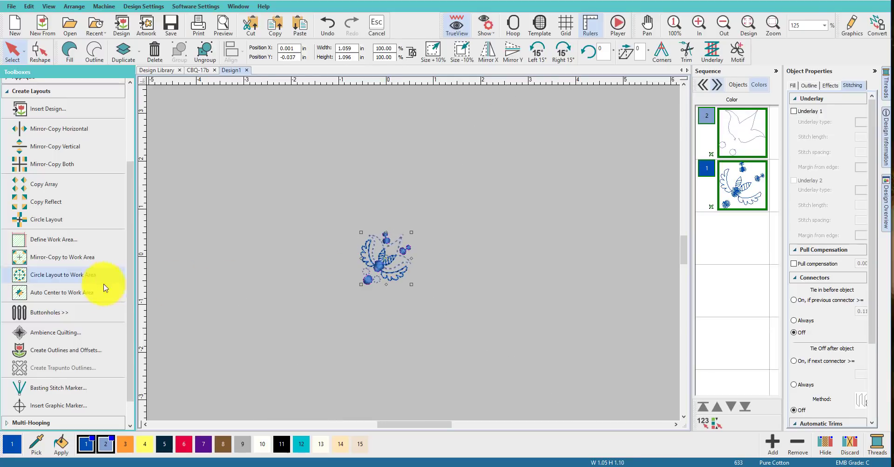
left_click(54, 225)
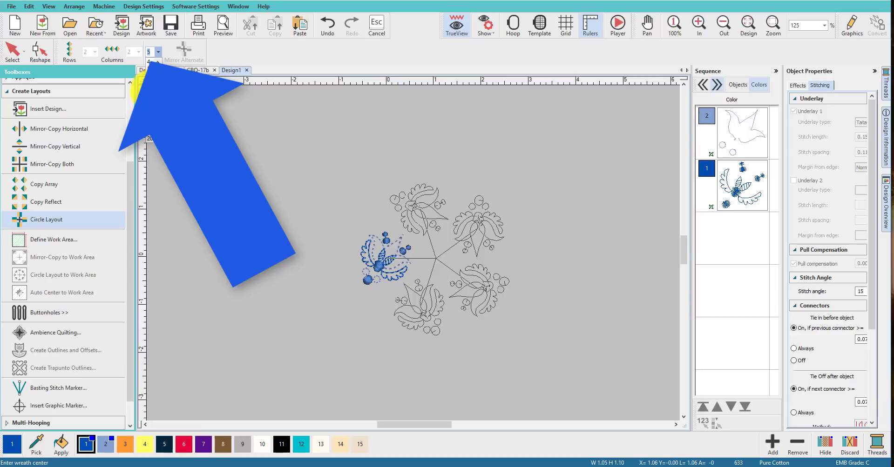
left_click(150, 94)
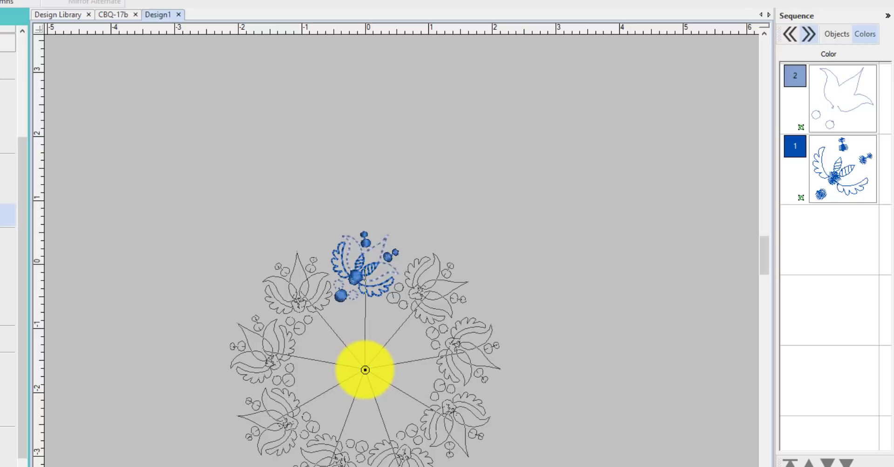
left_click(365, 370)
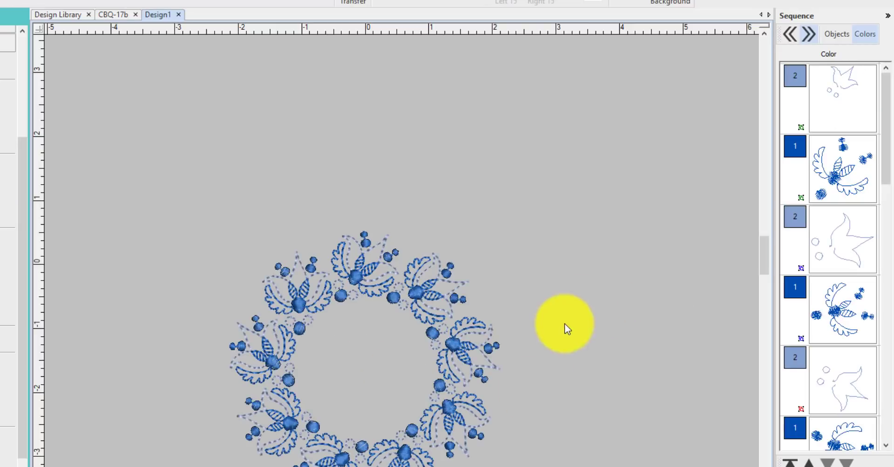
scroll(763, 257, "down", 3)
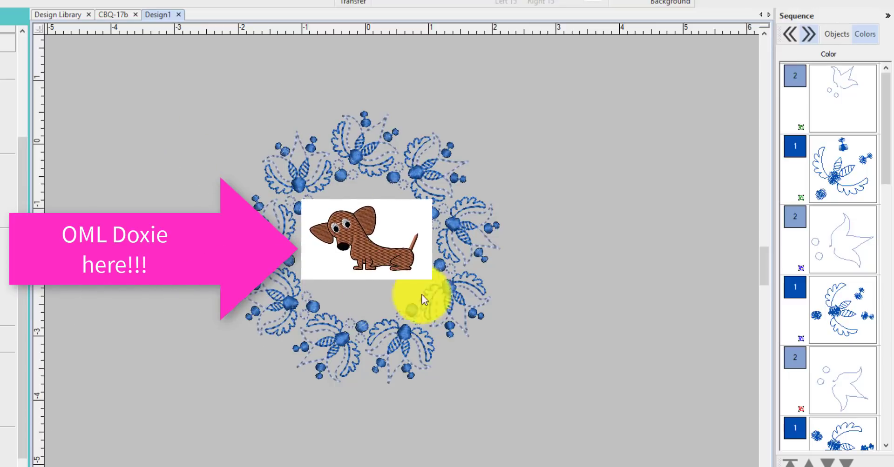
- Delete all four small flowers from the CBQ-17b design
left_click(112, 15)
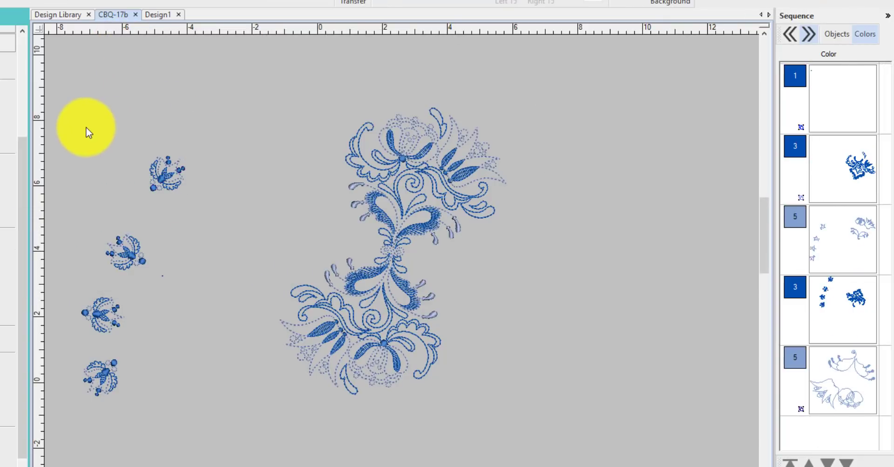
left_click_drag(77, 128, 178, 385)
left_click_drag(213, 418, 214, 418)
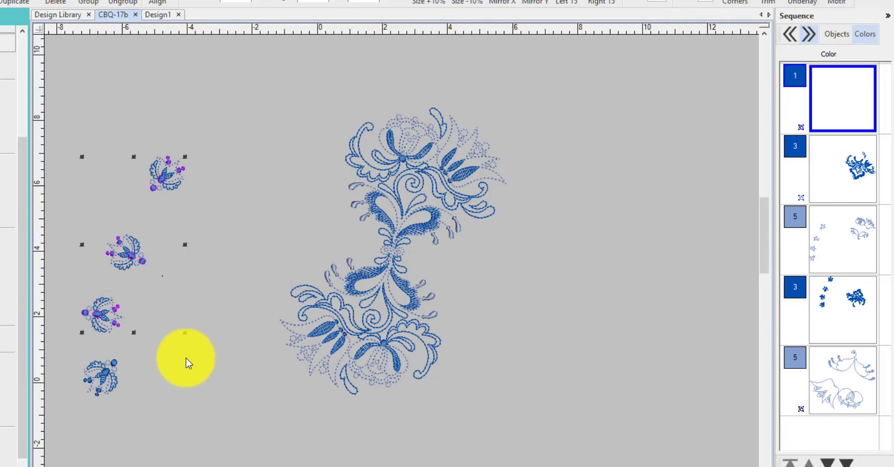
key("Delete")
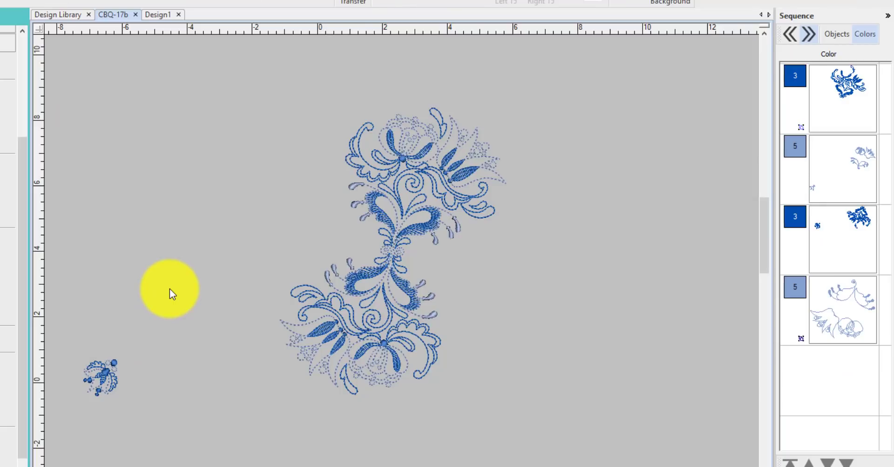
left_click_drag(154, 401, 228, 280)
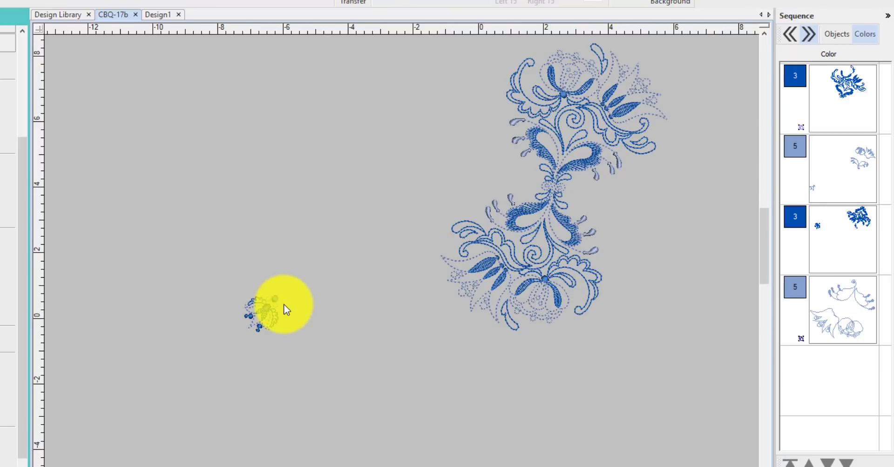
left_click(259, 306)
key("Delete")
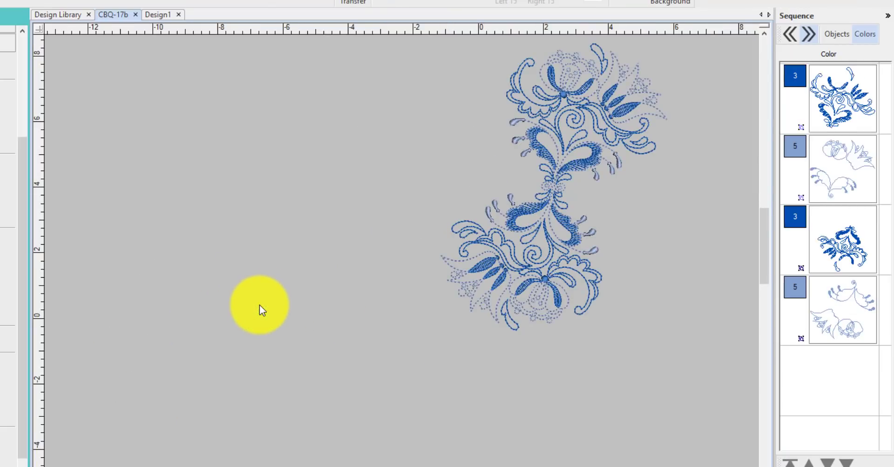
- Delete the lower large floral motif and move the remaining one to the center of the design, at the rulers' zero point
left_click(565, 257)
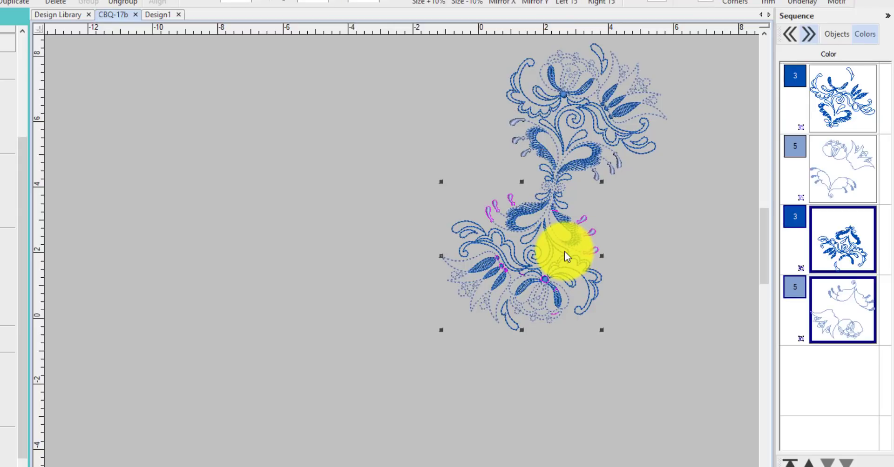
key("Delete")
left_click(556, 129)
mouse_move(555, 128)
left_mouse_down()
mouse_move(435, 172)
mouse_move(482, 194)
mouse_move(468, 192)
mouse_move(469, 311)
left_mouse_up()
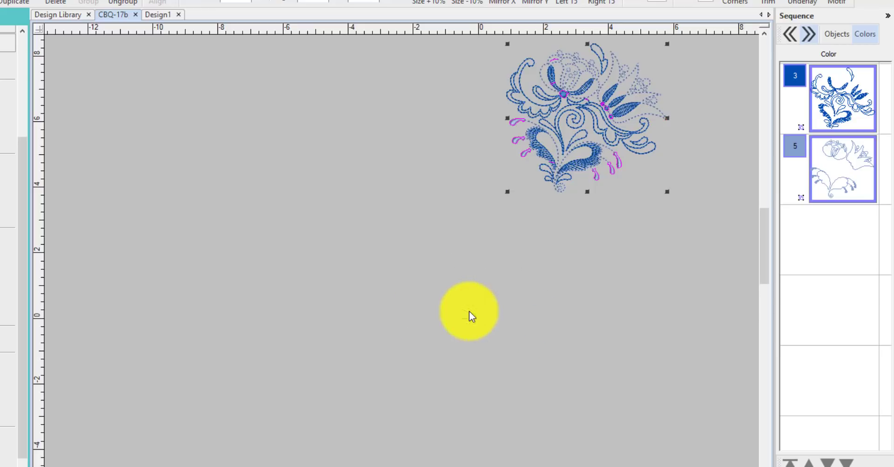
left_click(587, 320)
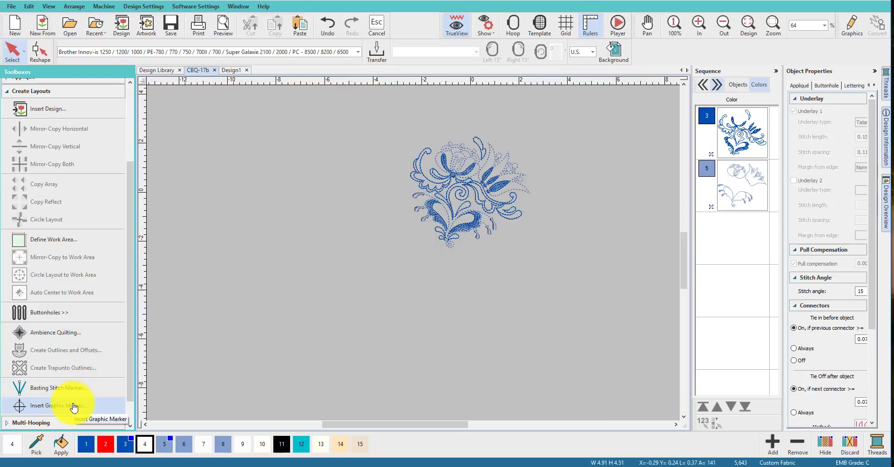
- Insert the graphic marker HoopPositionMarkerPED.png at the center of the design and examine it on the motif
left_click(73, 407)
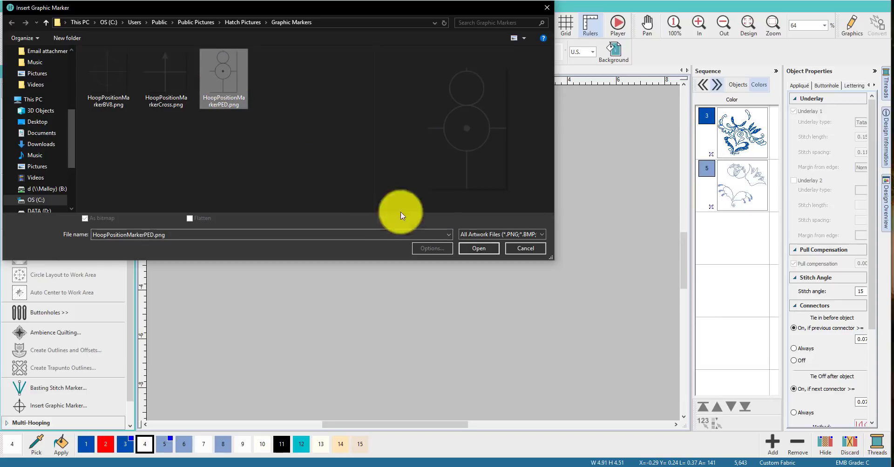
left_click(472, 251)
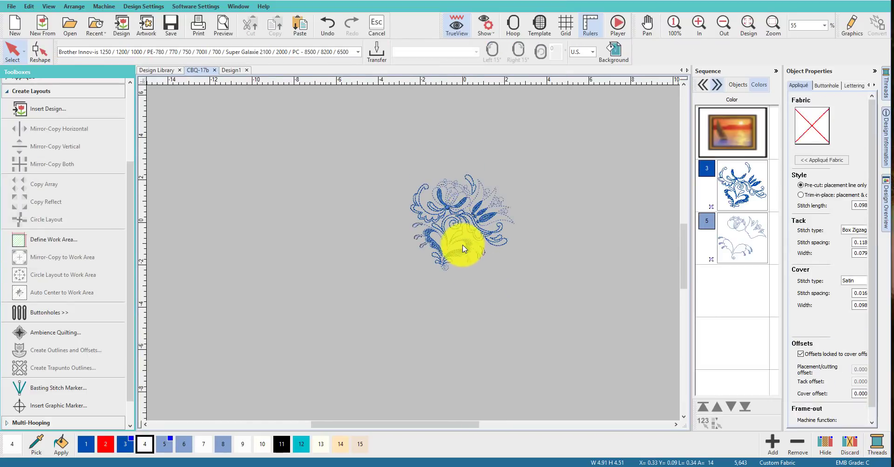
scroll(468, 233, "up", 1)
scroll(468, 237, "up", 3)
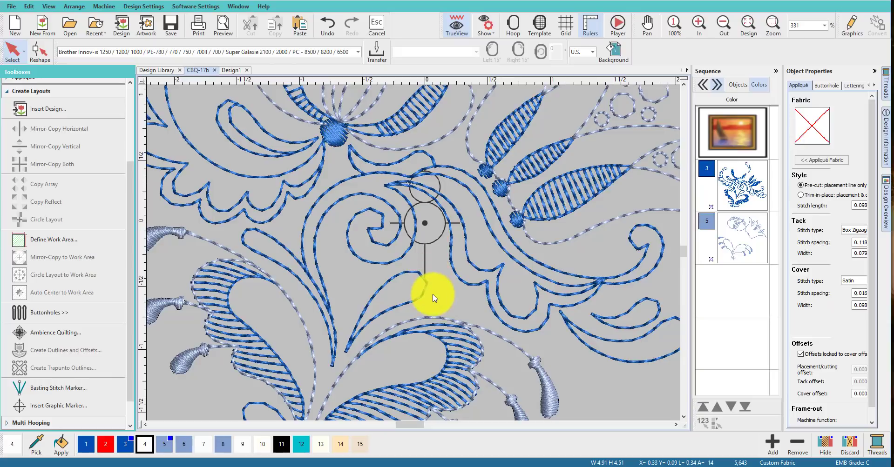
scroll(433, 292, "down", 3)
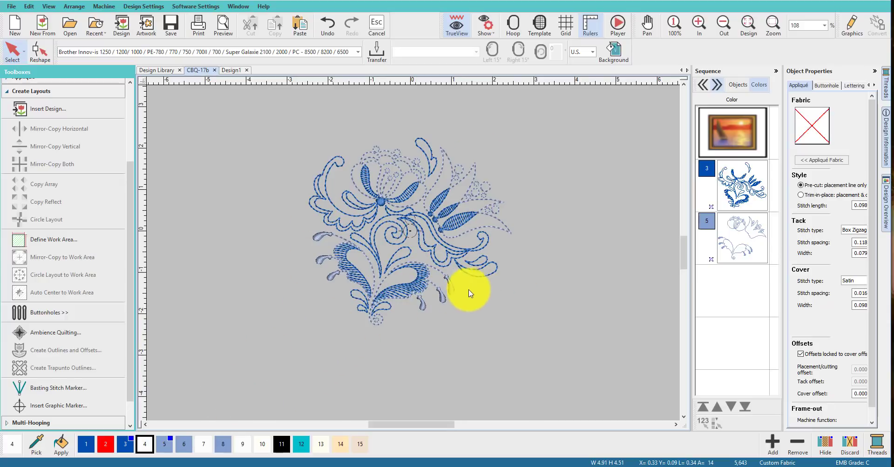
scroll(449, 244, "down", 1)
scroll(412, 257, "down", 1)
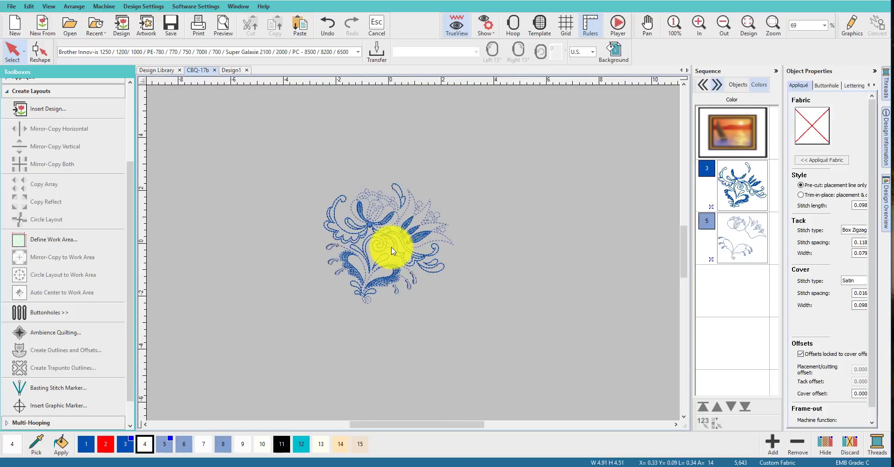
scroll(389, 245, "up", 1)
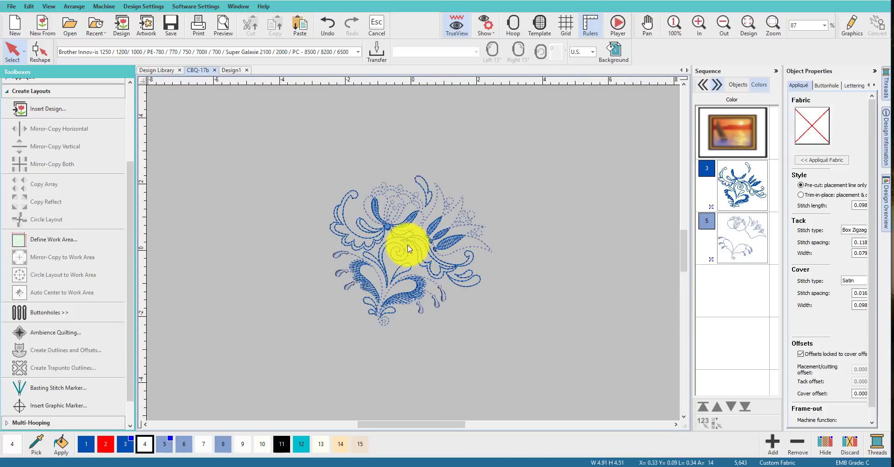